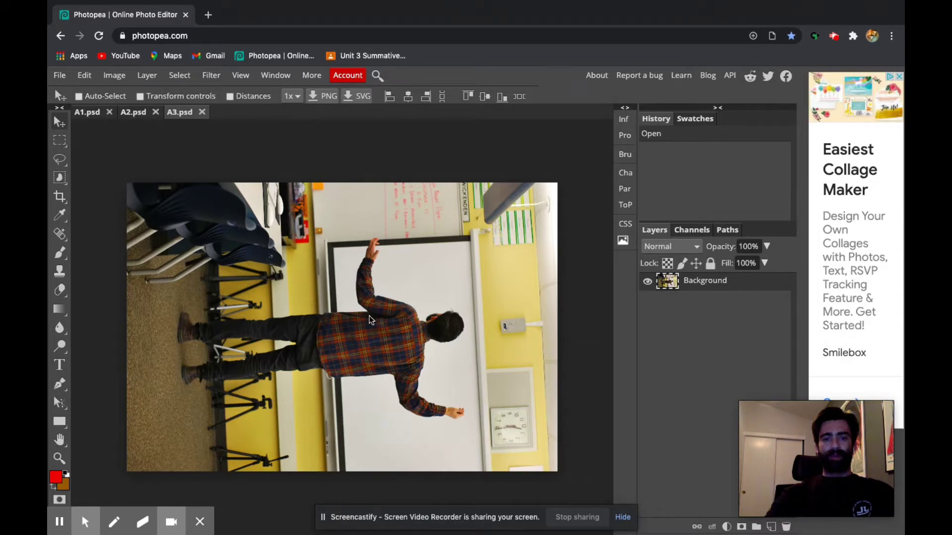
- Rotate the photo in A3.psd 90° counterclockwise and move it up until the standing man's feet are inside the canvas
{"action": "left_click", "coordinate": [91, 79]}
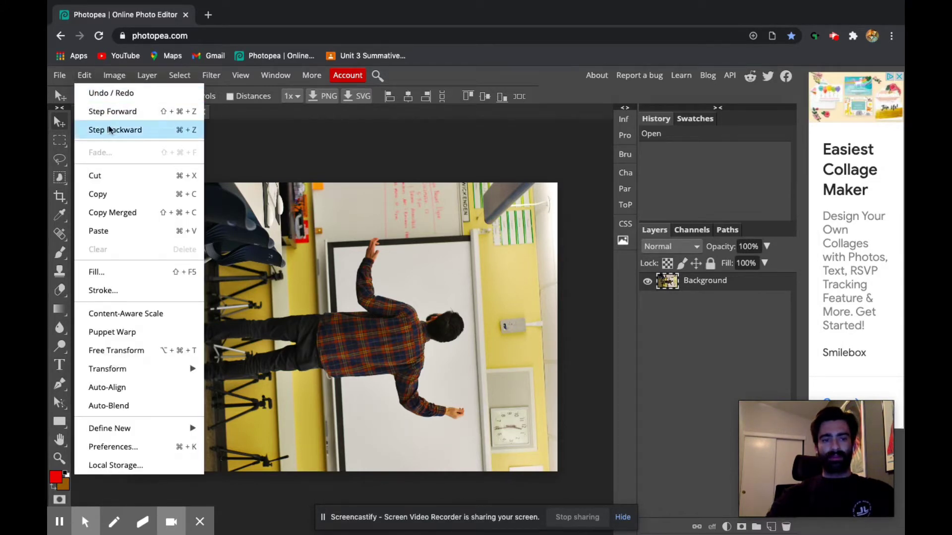
{"action": "mouse_move", "coordinate": [137, 368]}
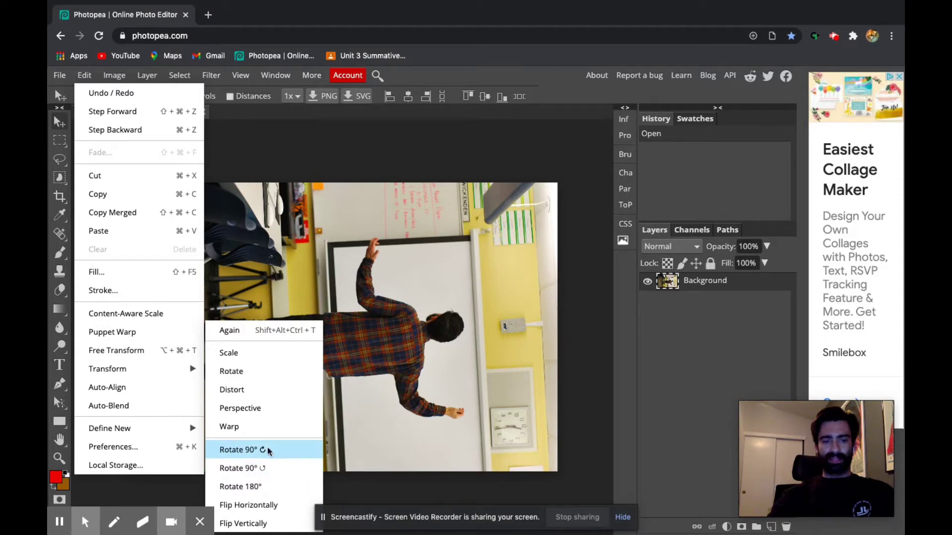
{"action": "left_click", "coordinate": [267, 468]}
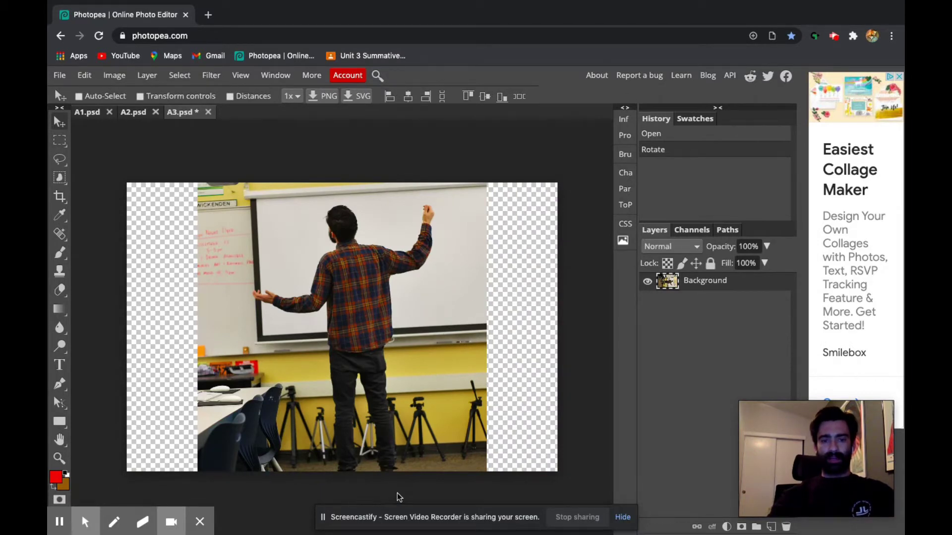
{"action": "left_click_drag", "start_coordinate": [419, 441], "coordinate": [420, 421]}
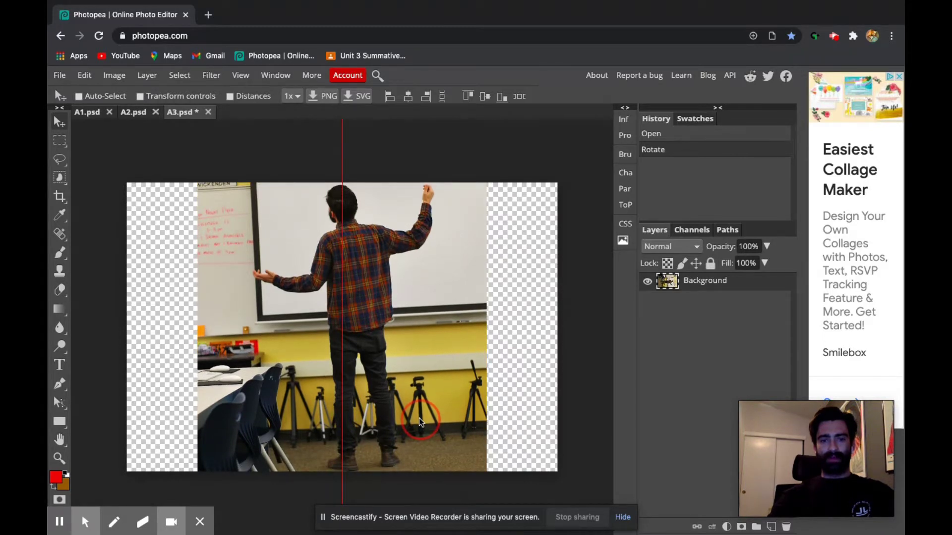
{"action": "left_click_drag", "start_coordinate": [420, 421], "coordinate": [419, 421]}
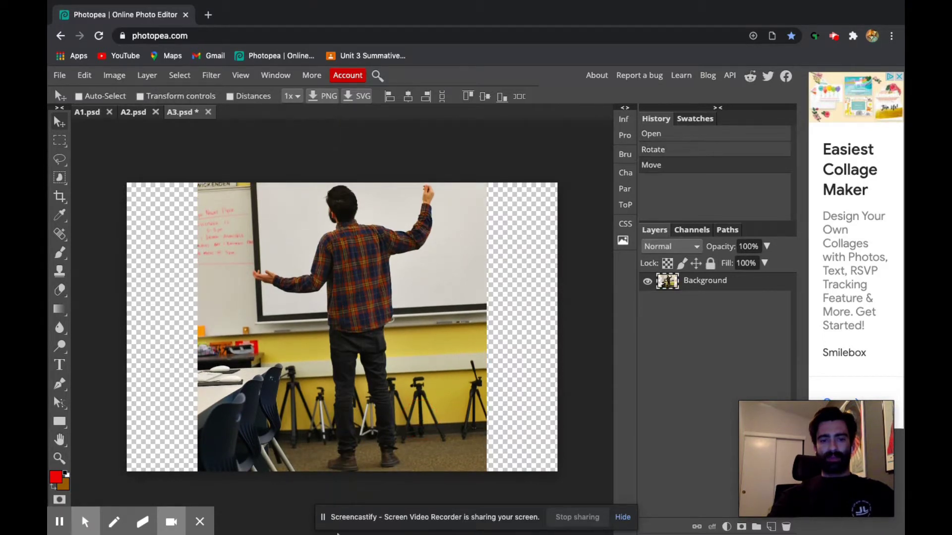
- Enlarge the A3.psd canvas to a height of 9.48 inches, using inches as the unit
{"action": "left_click", "coordinate": [85, 77]}
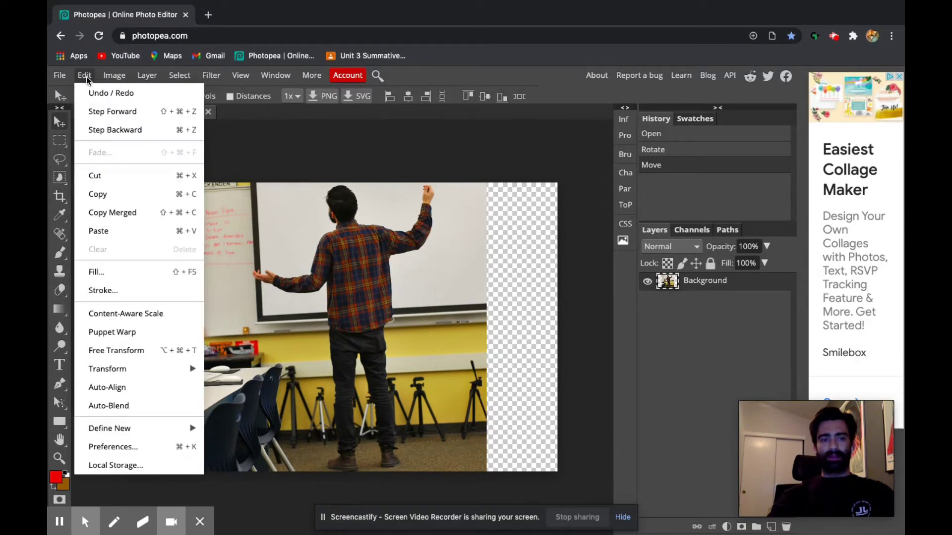
{"action": "mouse_move", "coordinate": [110, 80]}
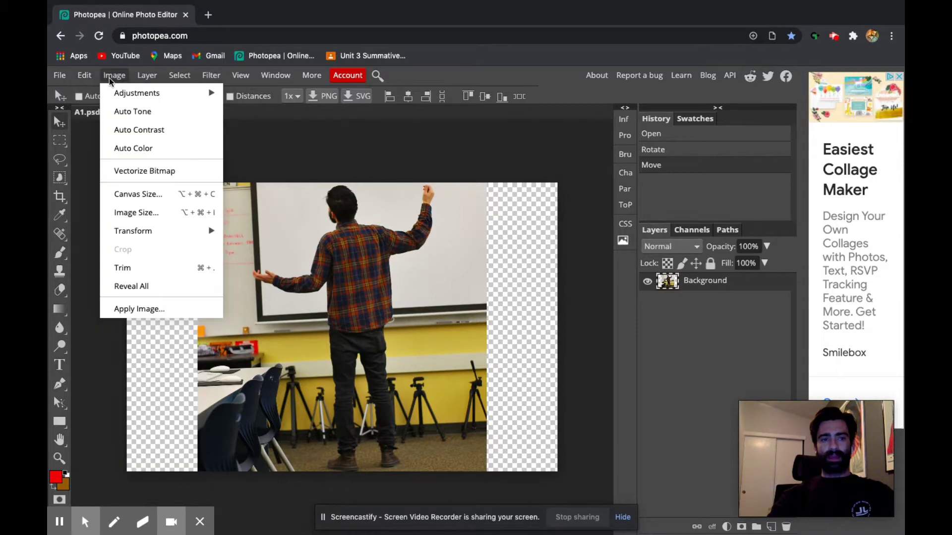
{"action": "left_click", "coordinate": [147, 195]}
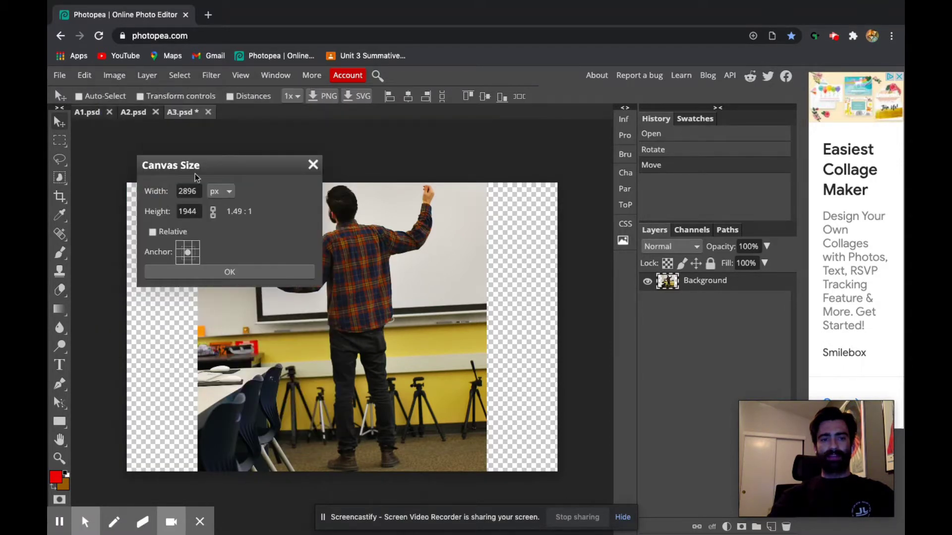
{"action": "left_click", "coordinate": [229, 192]}
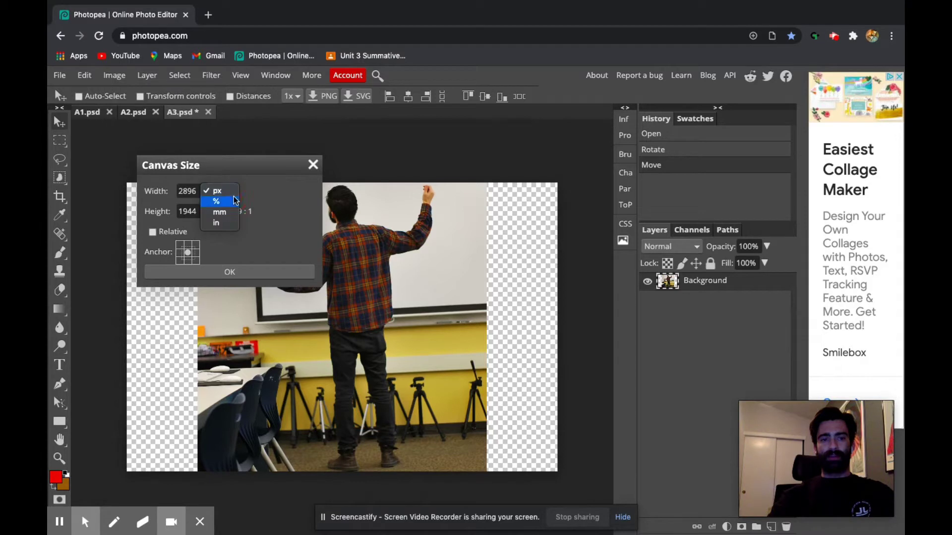
{"action": "left_click", "coordinate": [233, 227]}
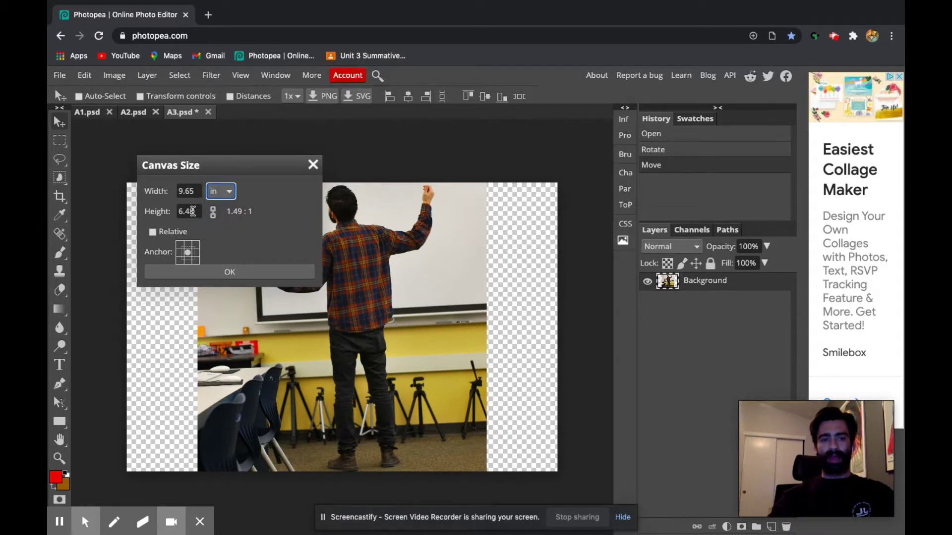
{"action": "left_click_drag", "start_coordinate": [185, 212], "coordinate": [179, 212]}
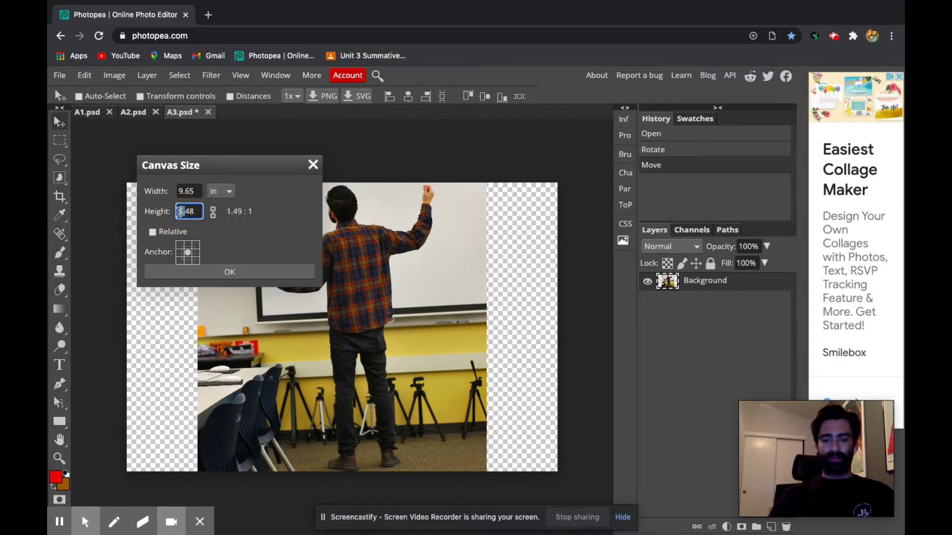
{"action": "type", "text": "9."}
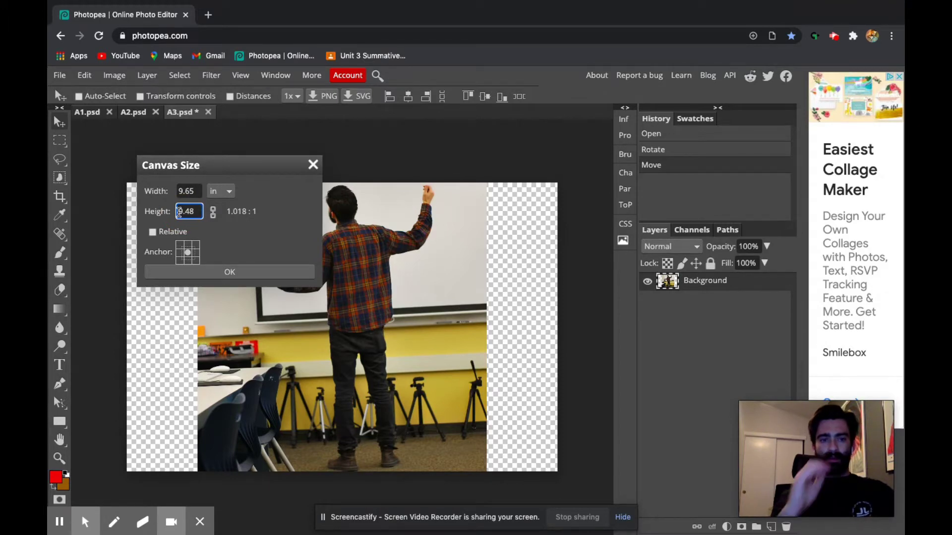
{"action": "left_click", "coordinate": [230, 272]}
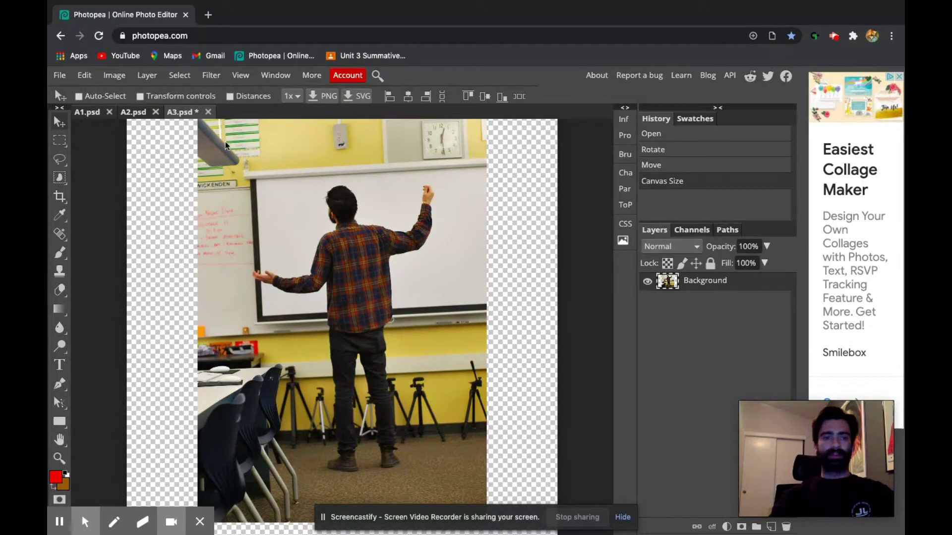
- Set the canvas height of A2.psd to 9.48 inches and rotate its photo 90° counterclockwise
{"action": "left_click", "coordinate": [133, 112]}
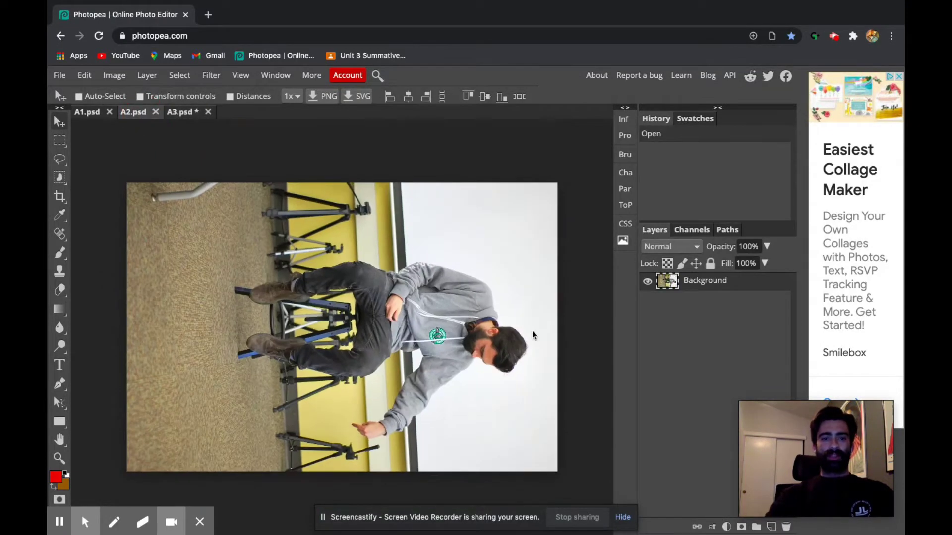
{"action": "left_click", "coordinate": [114, 75]}
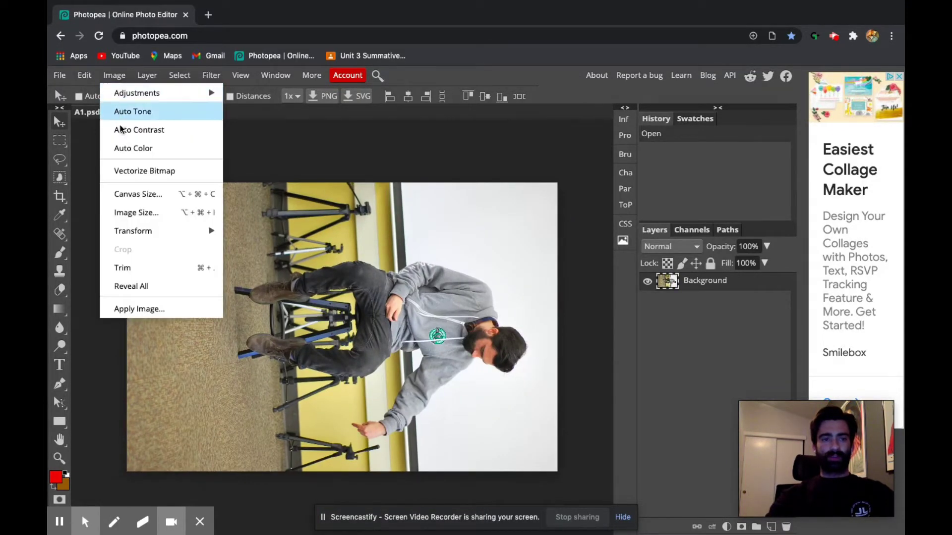
{"action": "left_click", "coordinate": [124, 192]}
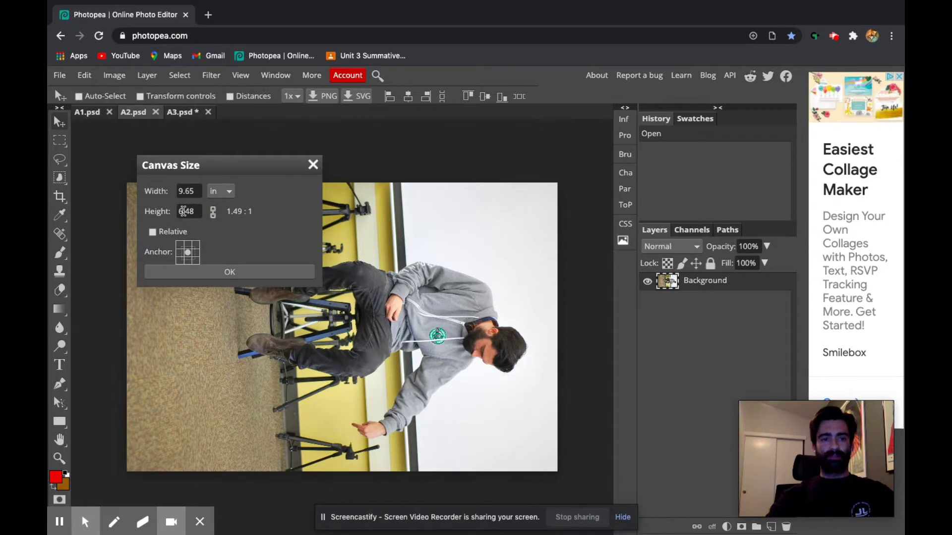
{"action": "left_click_drag", "start_coordinate": [183, 212], "coordinate": [167, 209]}
{"action": "type", "text": "9"}
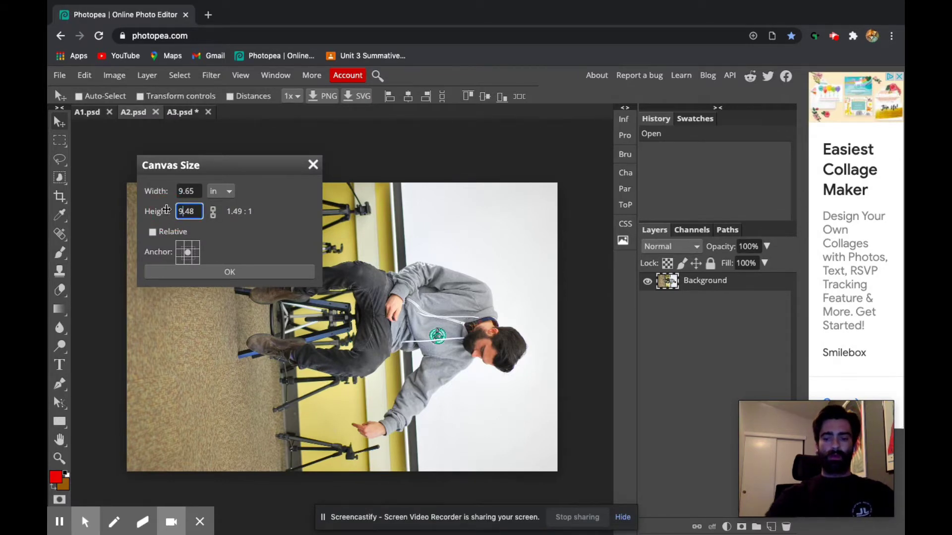
{"action": "left_click", "coordinate": [229, 275]}
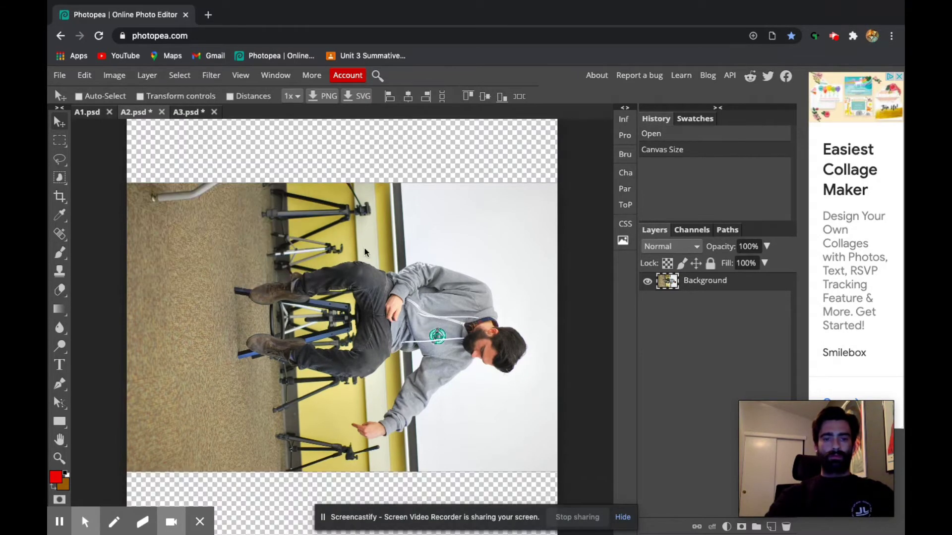
{"action": "left_click", "coordinate": [85, 75]}
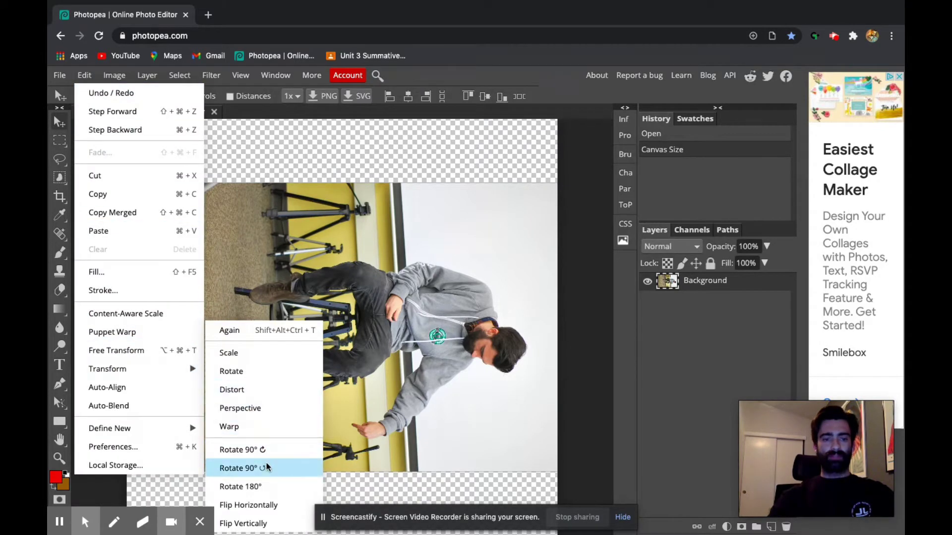
{"action": "left_click", "coordinate": [268, 469]}
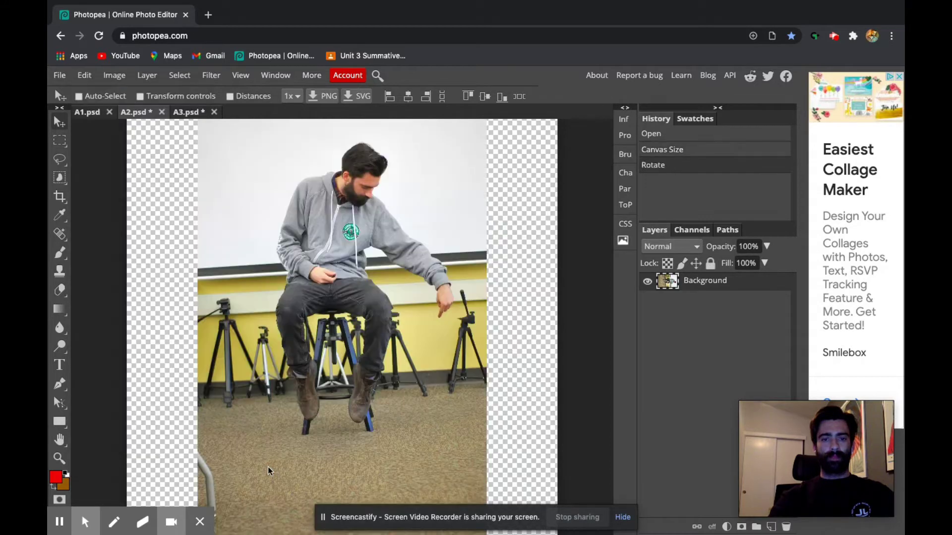
- Look through the A1, A2 and A3 documents to compare the computer photo with the two photos of the man
{"action": "left_click", "coordinate": [87, 114]}
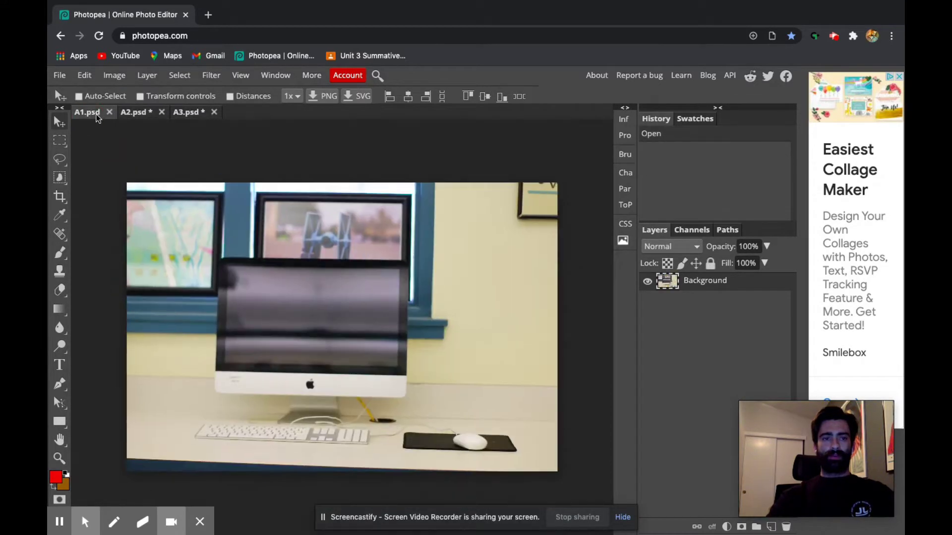
{"action": "left_click", "coordinate": [138, 116]}
{"action": "left_click", "coordinate": [181, 113]}
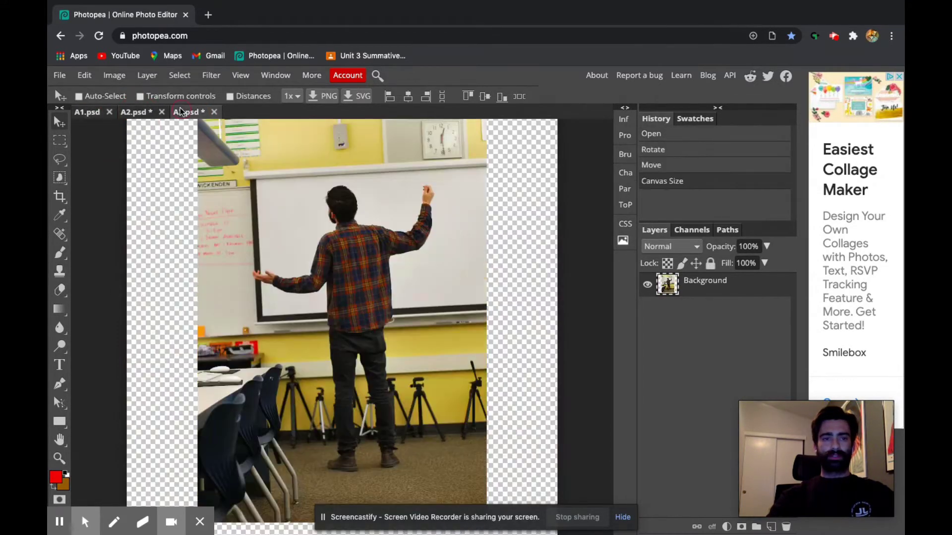
{"action": "left_click", "coordinate": [87, 117]}
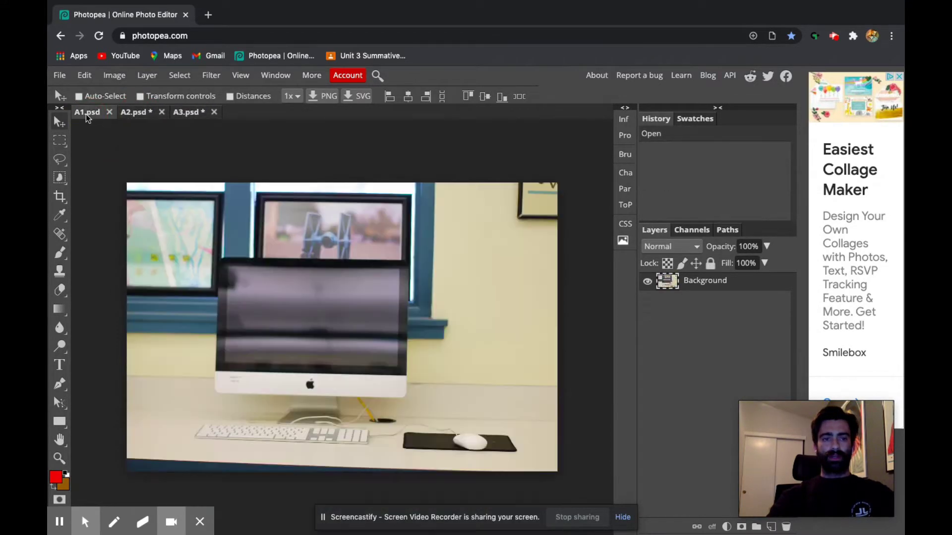
{"action": "left_click", "coordinate": [135, 111]}
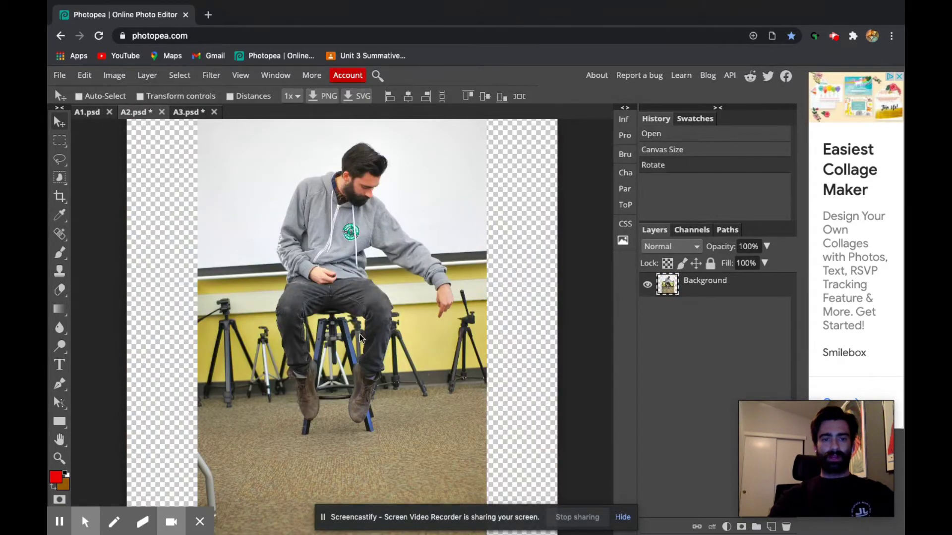
{"action": "left_click", "coordinate": [191, 113]}
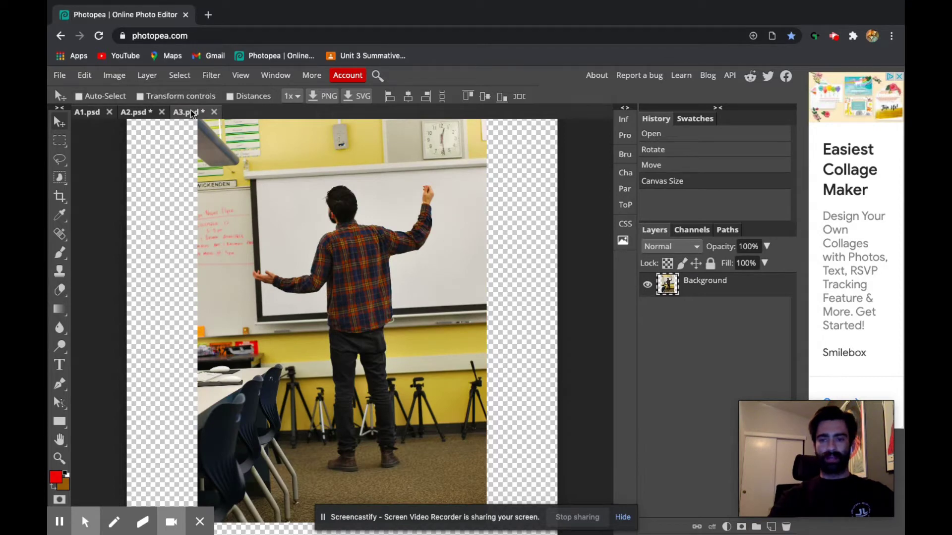
- Select the seated man in A2.psd with the Object Selection tool by framing his whole figure and stool
{"action": "left_click", "coordinate": [135, 112]}
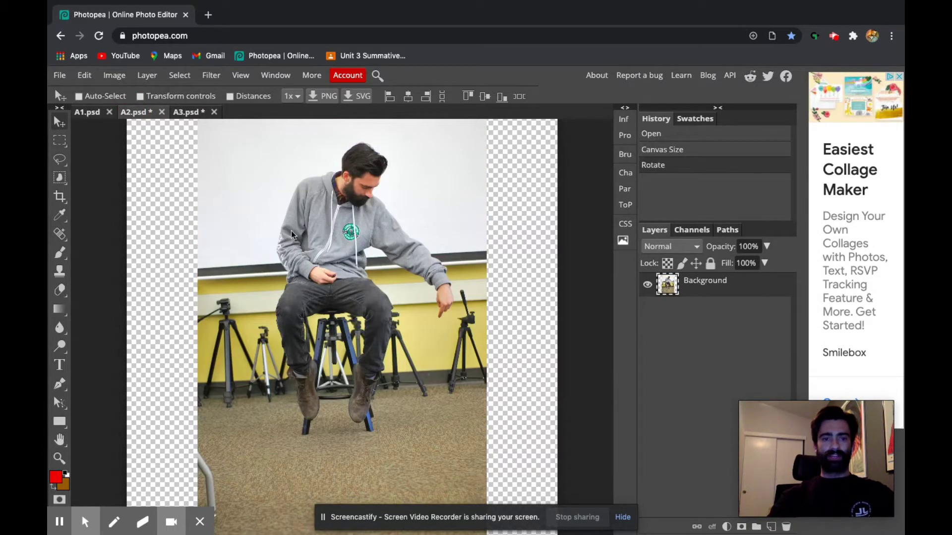
{"action": "scroll", "coordinate": [258, 316], "scroll_direction": "down", "scroll_amount": 1}
{"action": "scroll", "coordinate": [257, 316], "scroll_direction": "up", "scroll_amount": 3}
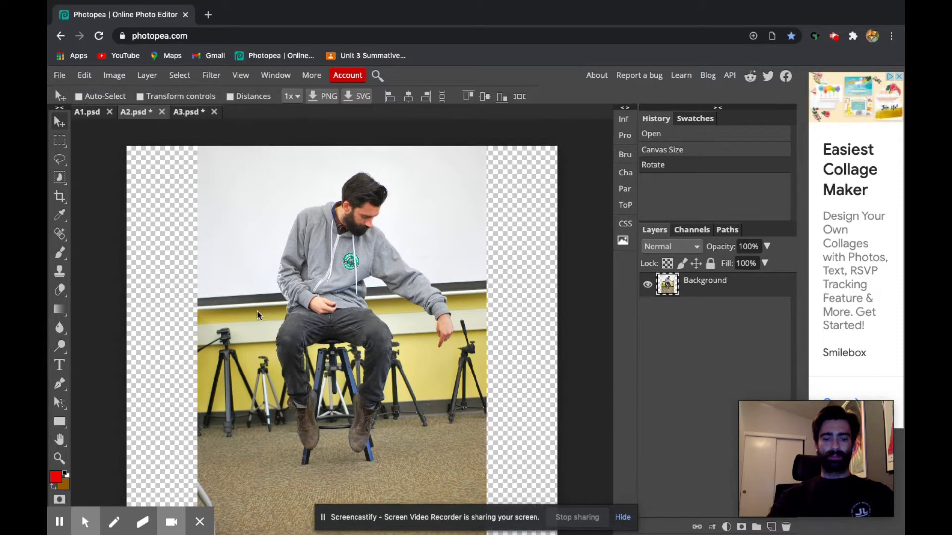
{"action": "key", "text": "ctrl+plus"}
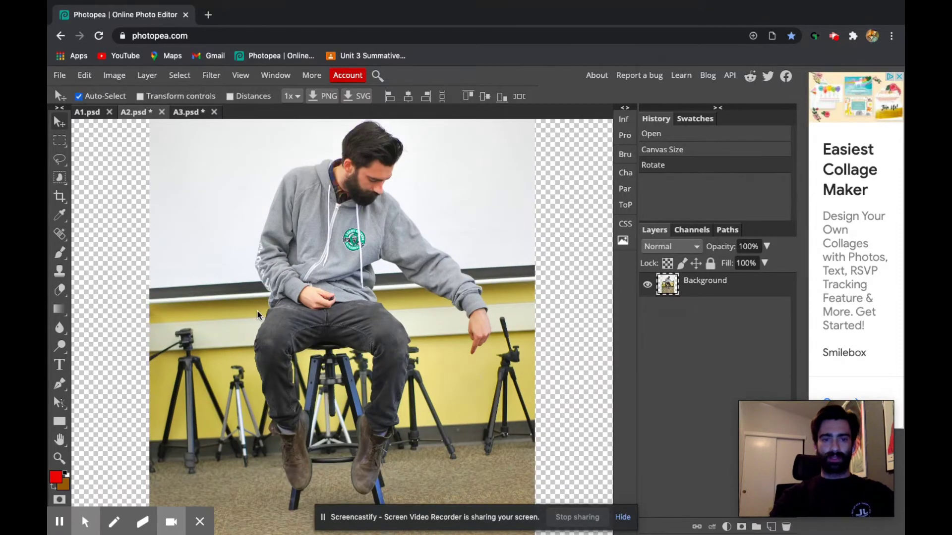
{"action": "key", "text": "ctrl+plus"}
{"action": "key", "text": "ctrl+minus"}
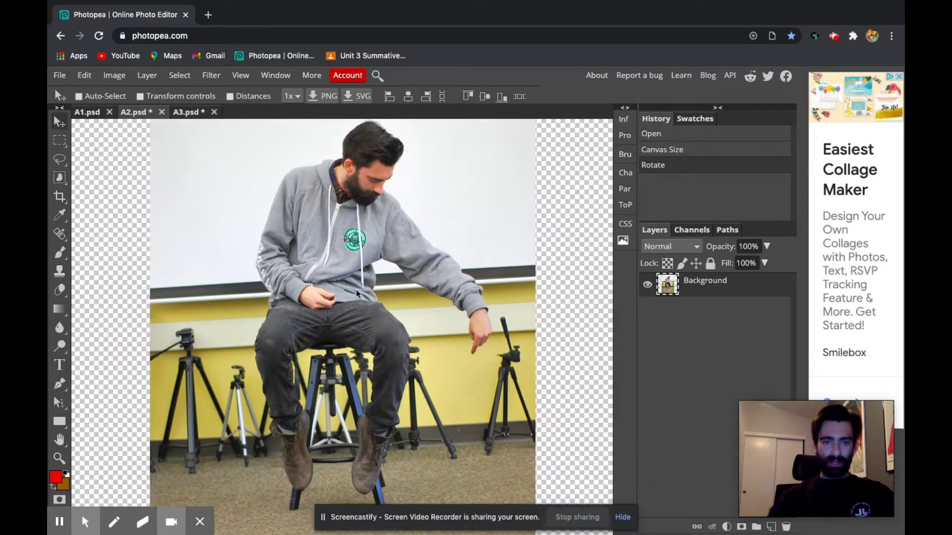
{"action": "left_click_drag", "start_coordinate": [392, 288], "coordinate": [362, 301]}
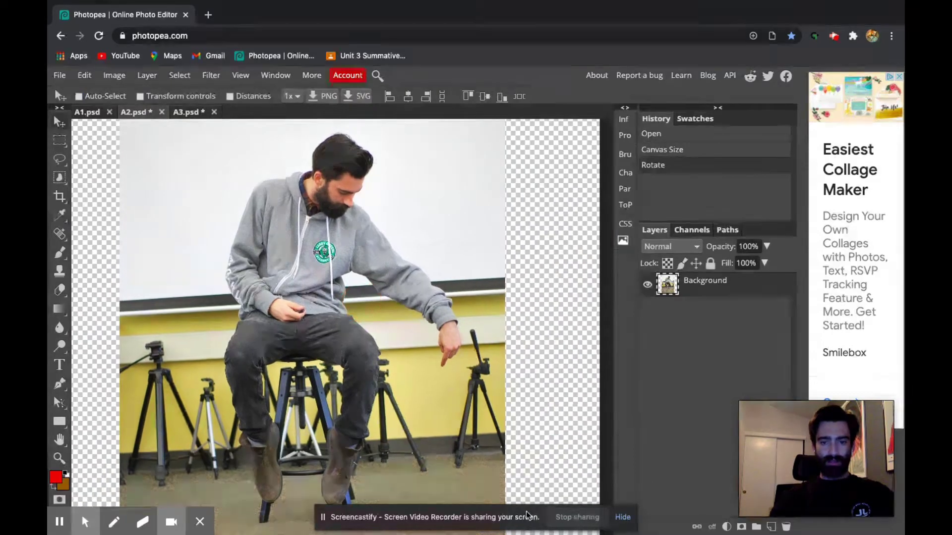
{"action": "left_click", "coordinate": [623, 518]}
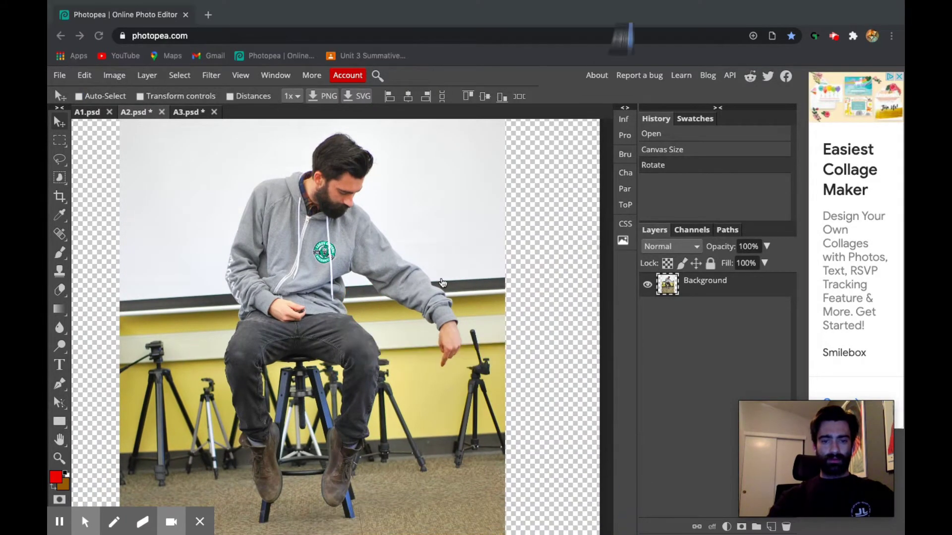
{"action": "left_click", "coordinate": [61, 181]}
{"action": "left_click", "coordinate": [62, 181]}
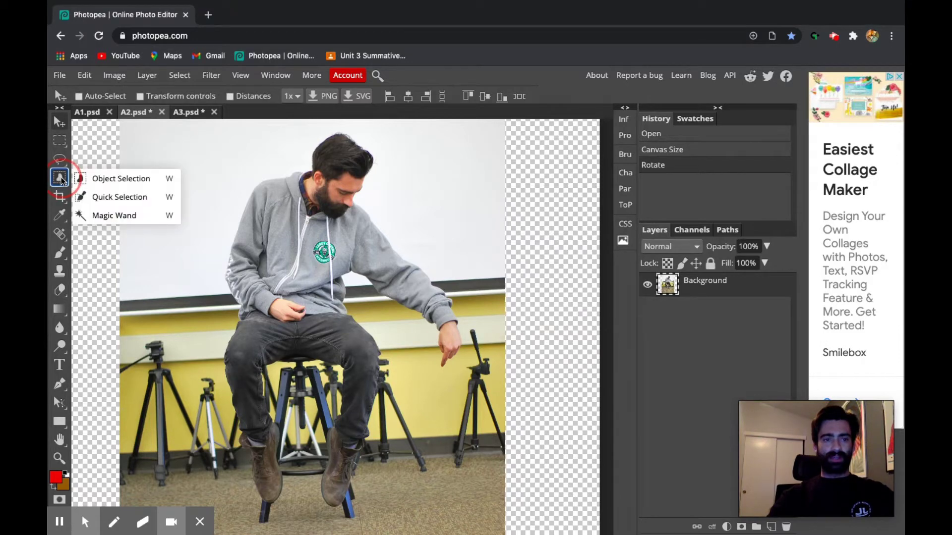
{"action": "left_click", "coordinate": [111, 183]}
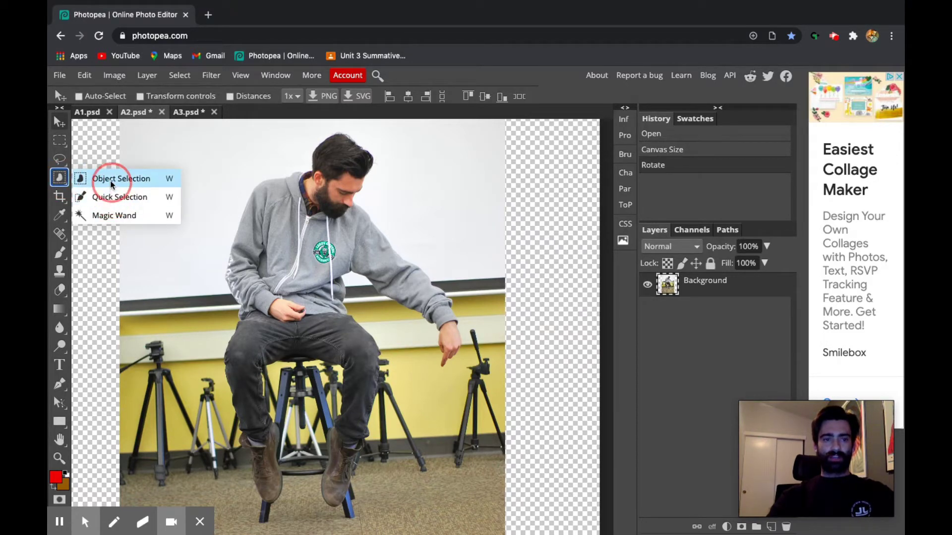
{"action": "left_click", "coordinate": [111, 180]}
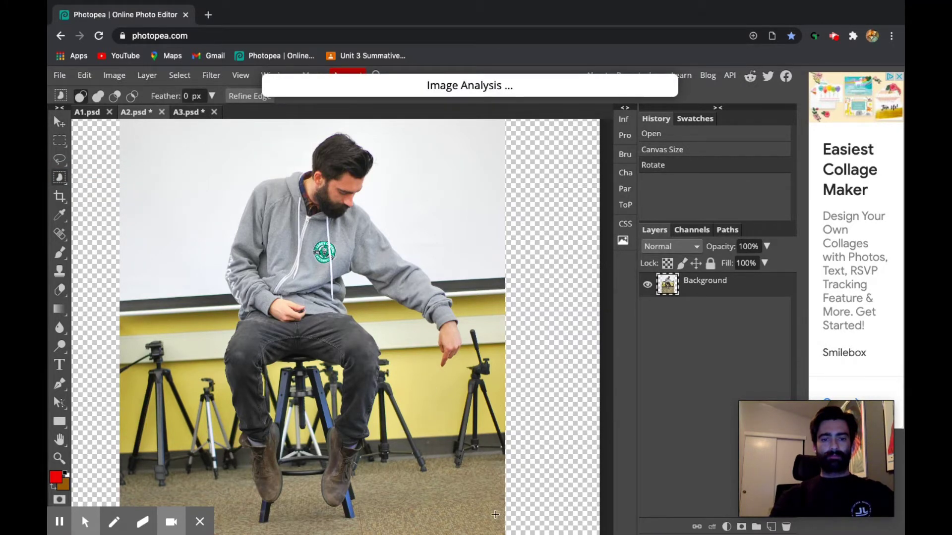
{"action": "left_click_drag", "start_coordinate": [495, 516], "coordinate": [495, 525]}
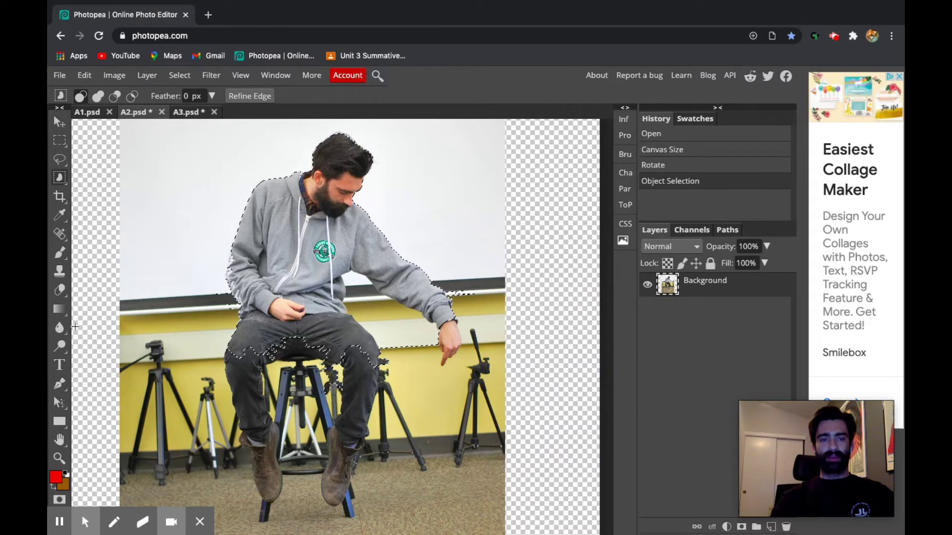
- Clear the current selection, try selecting the seated man with the Quick Selection tool, and deselect the result
{"action": "right_click", "coordinate": [59, 178]}
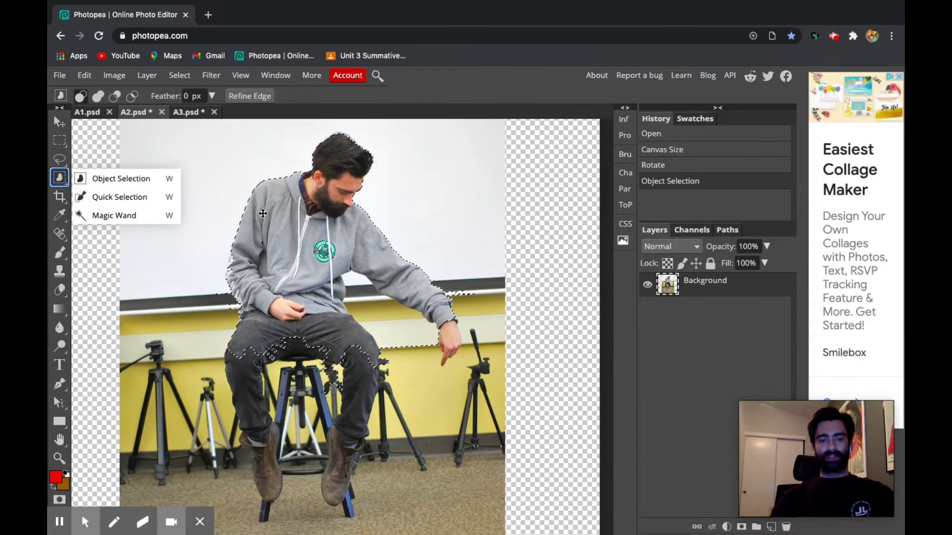
{"action": "left_click", "coordinate": [225, 210]}
{"action": "left_click", "coordinate": [60, 177]}
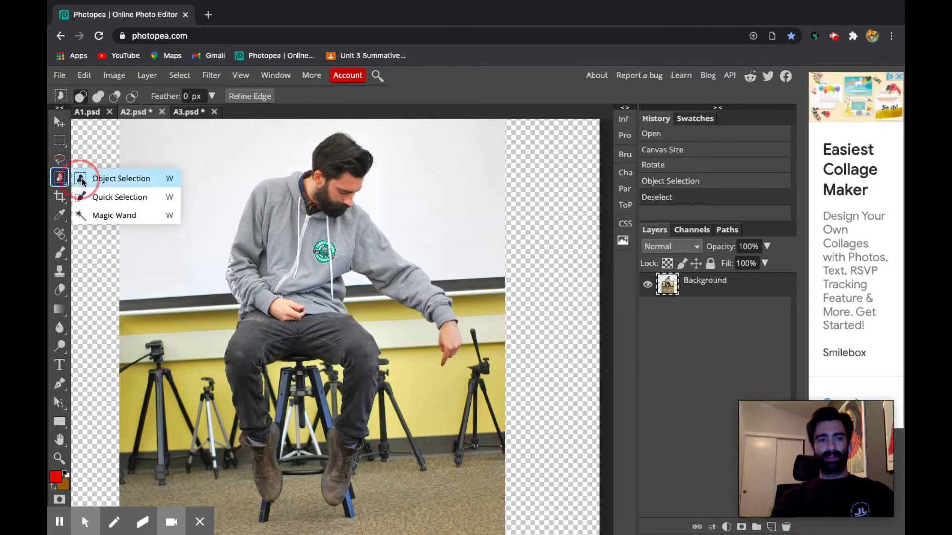
{"action": "left_click", "coordinate": [120, 197]}
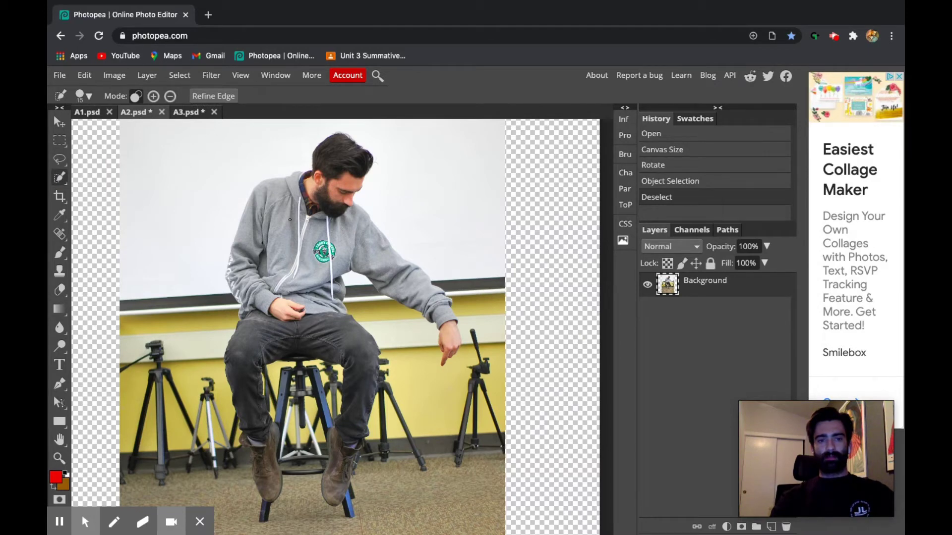
{"action": "mouse_move", "coordinate": [290, 220]}
{"action": "left_mouse_down"}
{"action": "mouse_move", "coordinate": [265, 251]}
{"action": "mouse_move", "coordinate": [312, 253]}
{"action": "mouse_move", "coordinate": [216, 318]}
{"action": "left_mouse_up"}
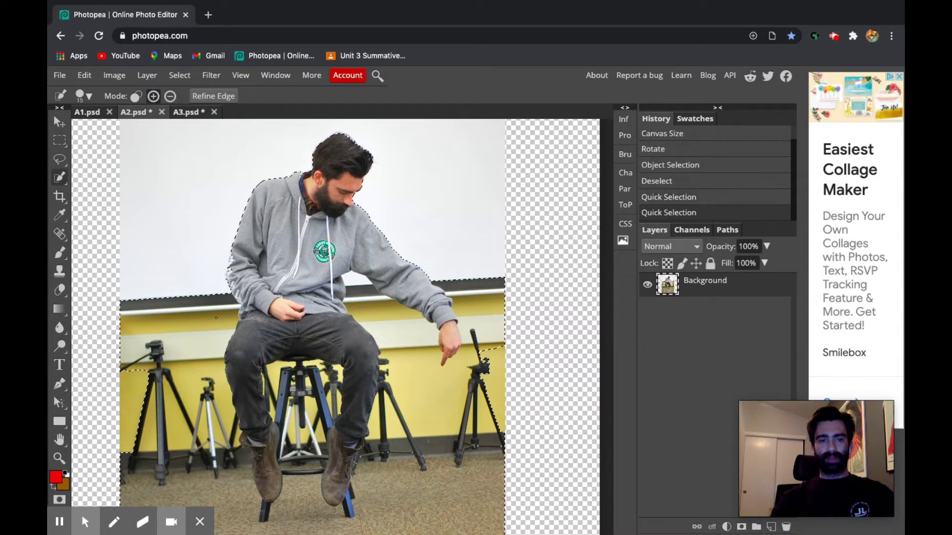
{"action": "key", "text": "ctrl+d"}
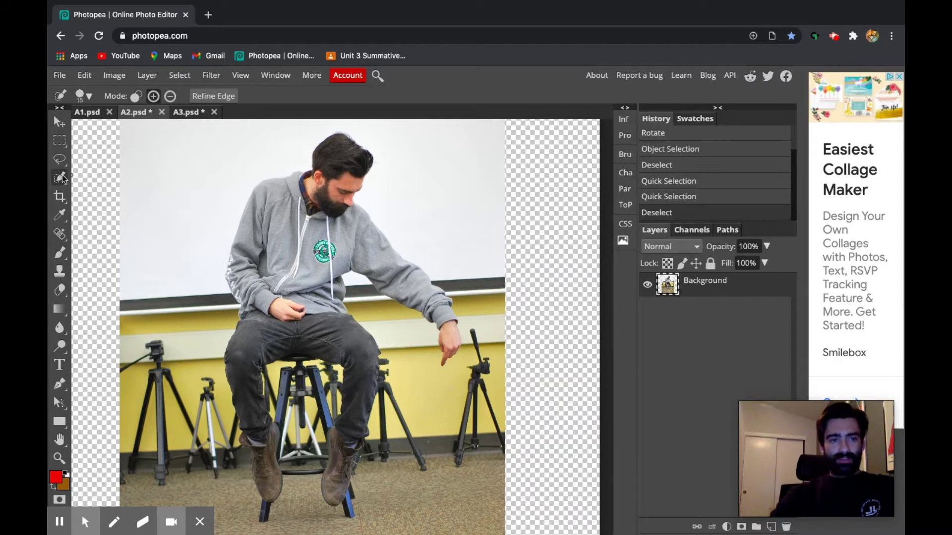
- Outline the man's head, neck and collar with a freehand Lasso selection, including some background beside the hoodie
{"action": "left_click", "coordinate": [59, 160]}
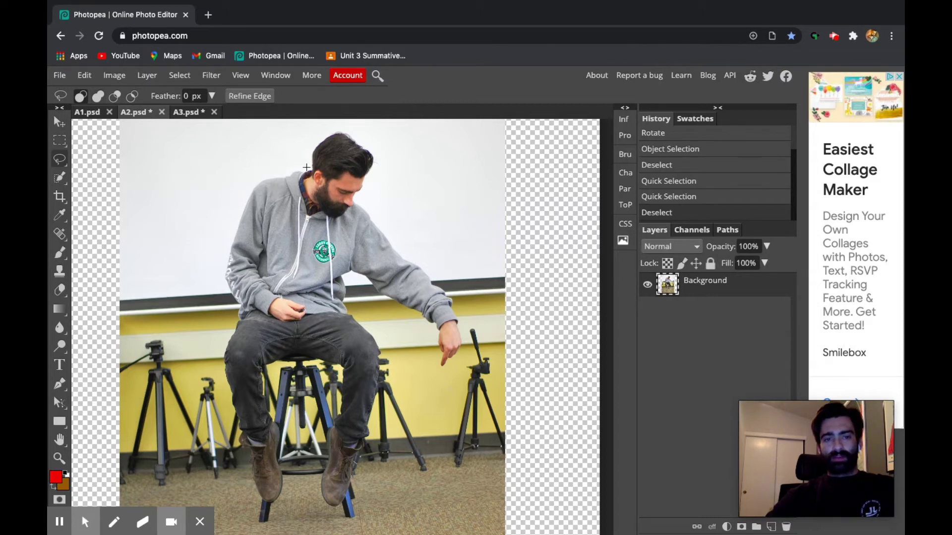
{"action": "mouse_move", "coordinate": [311, 169]}
{"action": "left_mouse_down"}
{"action": "mouse_move", "coordinate": [310, 153]}
{"action": "mouse_move", "coordinate": [346, 130]}
{"action": "left_mouse_up"}
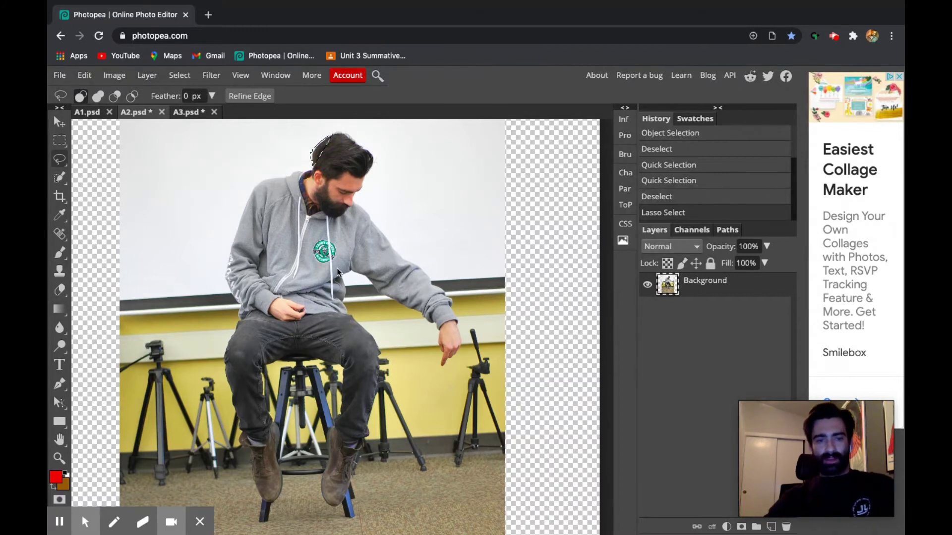
{"action": "key", "text": "ctrl+d"}
{"action": "mouse_move", "coordinate": [312, 169]}
{"action": "left_mouse_down"}
{"action": "mouse_move", "coordinate": [335, 134]}
{"action": "mouse_move", "coordinate": [363, 144]}
{"action": "mouse_move", "coordinate": [374, 163]}
{"action": "mouse_move", "coordinate": [353, 207]}
{"action": "mouse_move", "coordinate": [396, 212]}
{"action": "mouse_move", "coordinate": [396, 225]}
{"action": "mouse_move", "coordinate": [373, 234]}
{"action": "mouse_move", "coordinate": [316, 220]}
{"action": "mouse_move", "coordinate": [296, 192]}
{"action": "mouse_move", "coordinate": [312, 144]}
{"action": "left_mouse_up"}
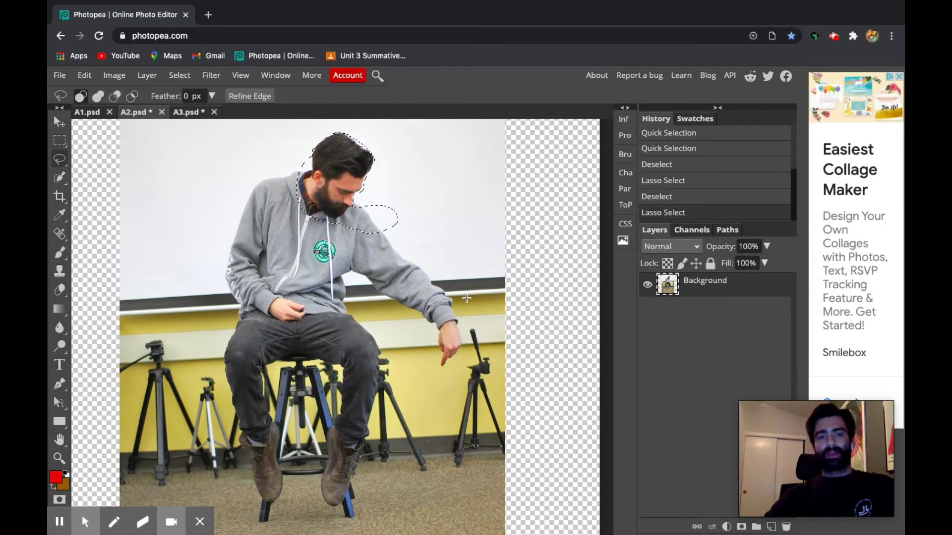
- Add the man's shoulder behind his neck to the lasso selection, using the add-to-selection mode
{"action": "key", "text": "super+plus"}
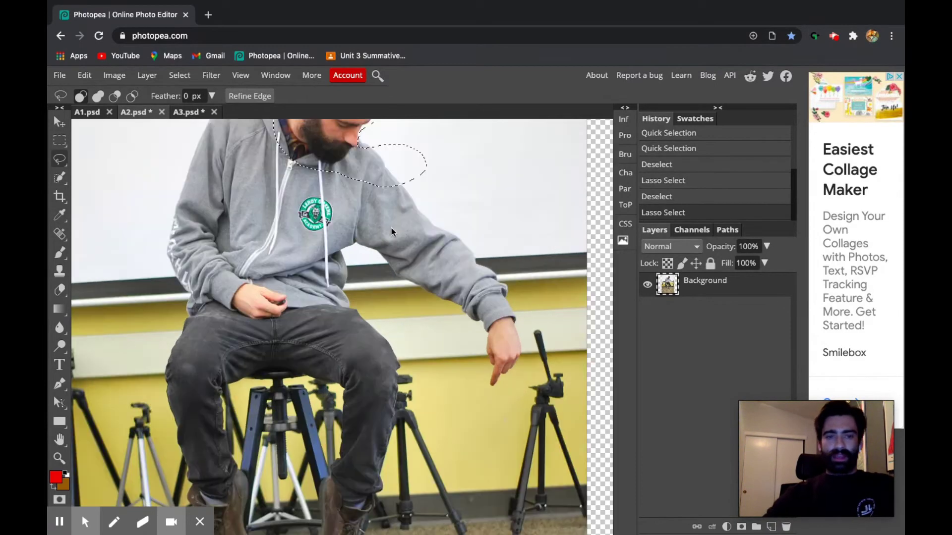
{"action": "key", "text": "space"}
{"action": "left_click_drag", "start_coordinate": [415, 232], "coordinate": [391, 441]}
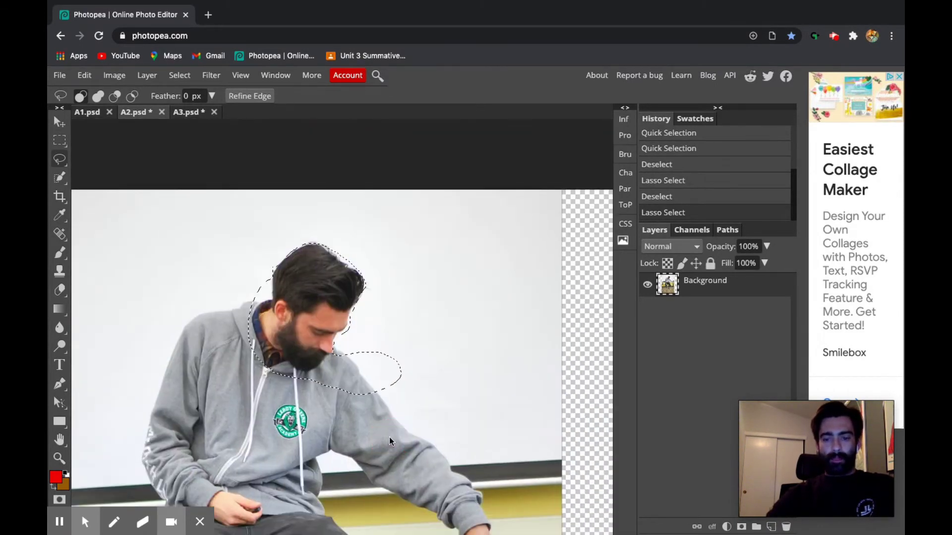
{"action": "key", "text": "super+plus"}
{"action": "key", "text": "super+plus"}
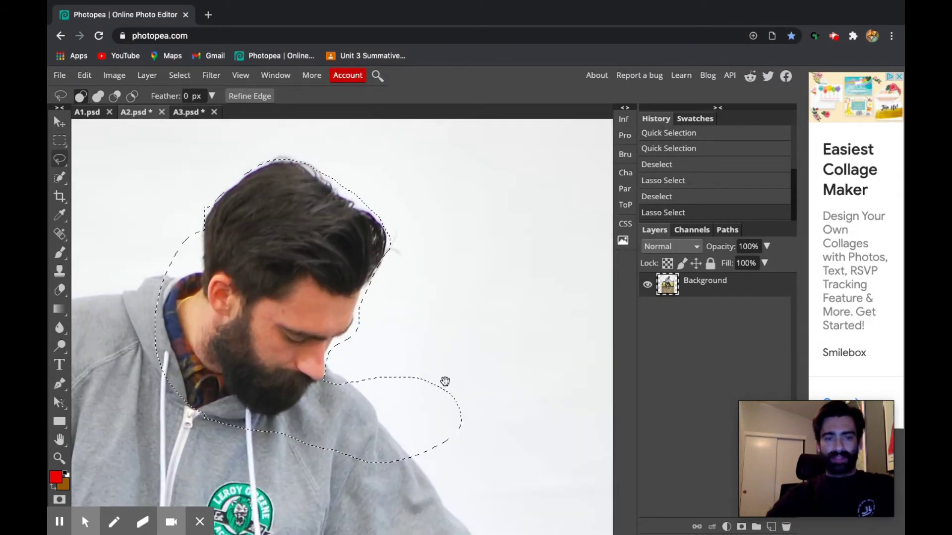
{"action": "left_click_drag", "start_coordinate": [444, 382], "coordinate": [510, 368]}
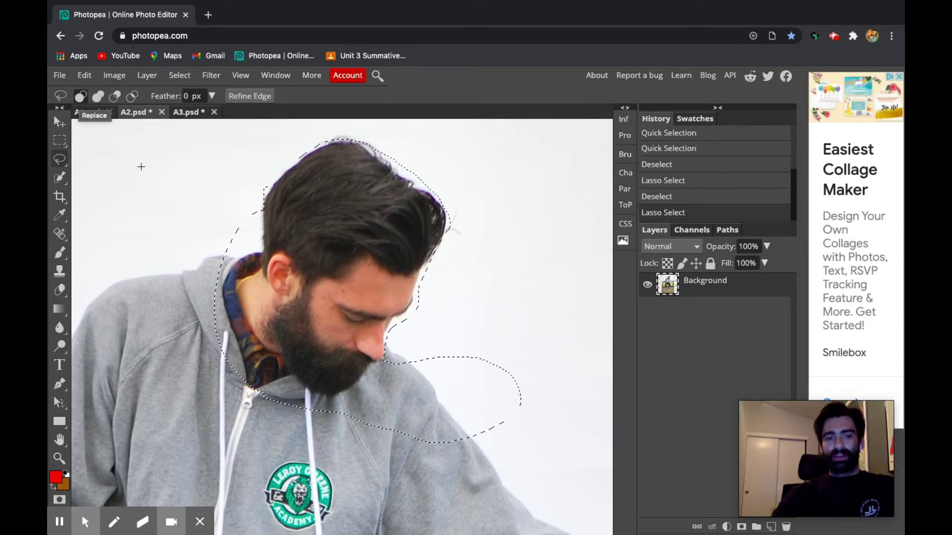
{"action": "left_click_drag", "start_coordinate": [195, 216], "coordinate": [176, 236]}
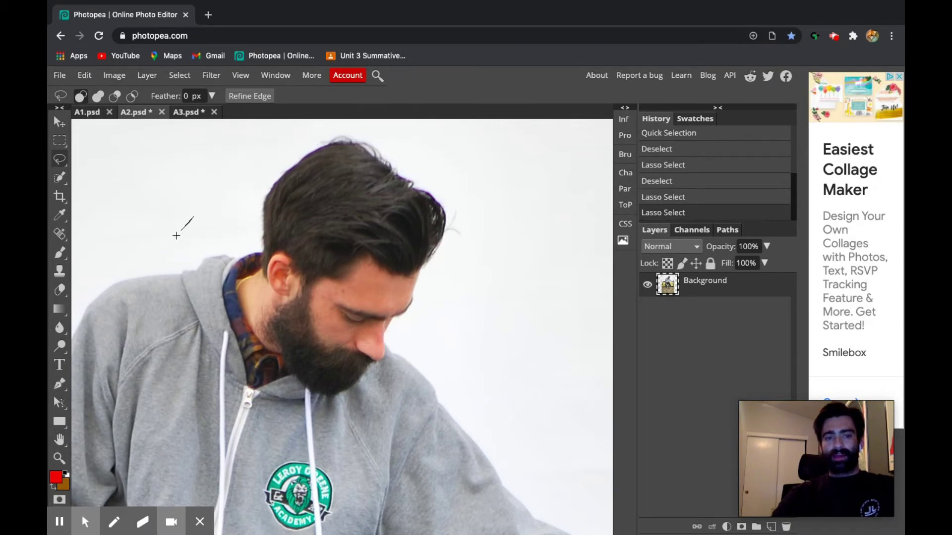
{"action": "key", "text": "ctrl+z"}
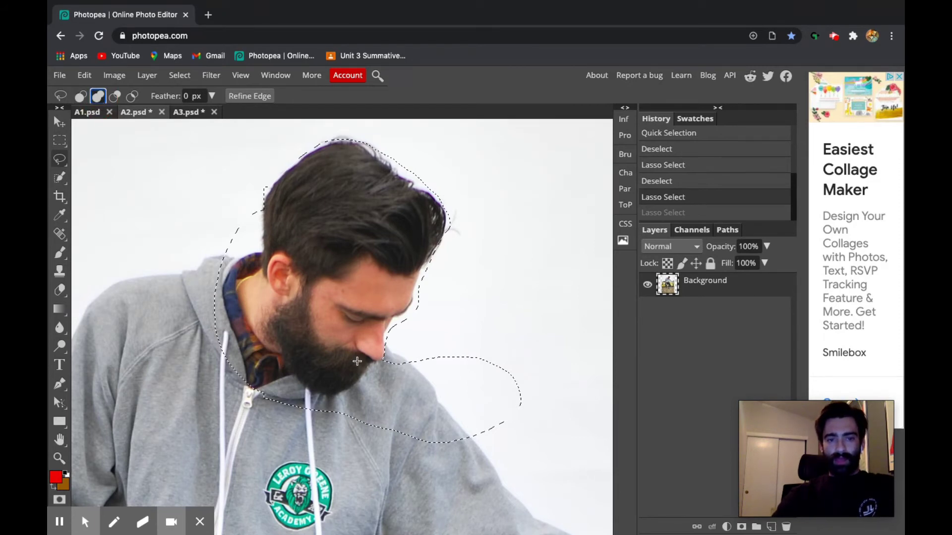
{"action": "mouse_move", "coordinate": [226, 254]}
{"action": "left_mouse_down"}
{"action": "mouse_move", "coordinate": [180, 275]}
{"action": "mouse_move", "coordinate": [105, 288]}
{"action": "mouse_move", "coordinate": [80, 311]}
{"action": "mouse_move", "coordinate": [73, 334]}
{"action": "mouse_move", "coordinate": [84, 352]}
{"action": "mouse_move", "coordinate": [151, 381]}
{"action": "mouse_move", "coordinate": [246, 362]}
{"action": "mouse_move", "coordinate": [261, 318]}
{"action": "mouse_move", "coordinate": [224, 257]}
{"action": "left_mouse_up"}
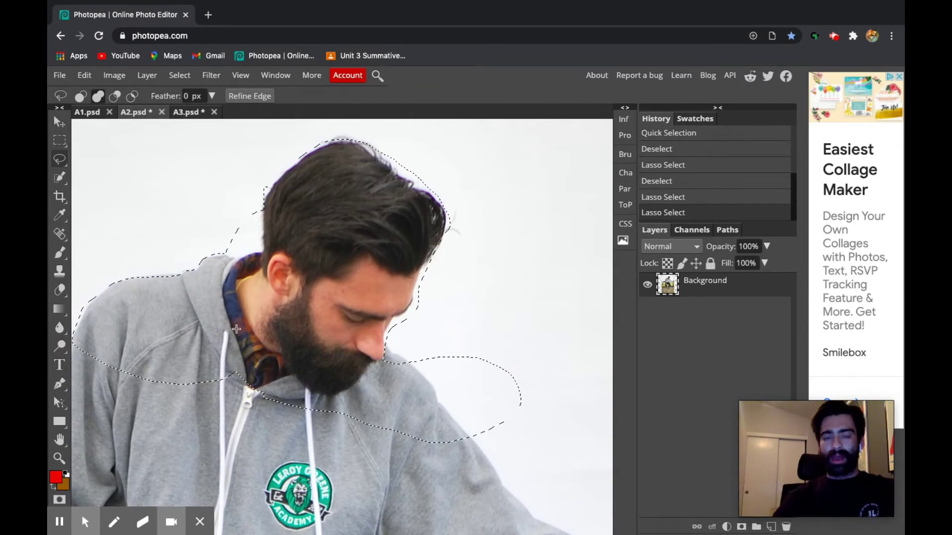
- Subtract the background strips behind the man's hair and neck and in front of his face from the lasso selection
{"action": "left_click", "coordinate": [115, 97]}
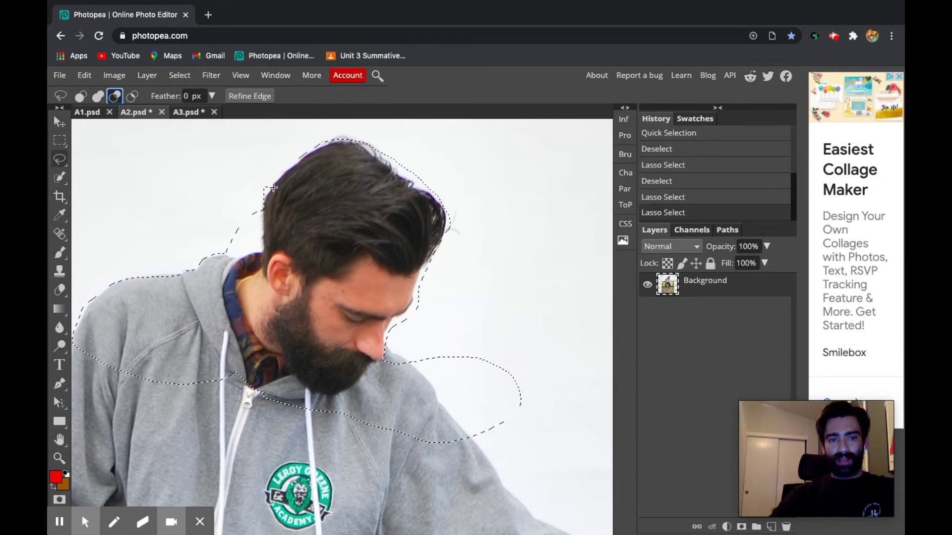
{"action": "mouse_move", "coordinate": [272, 184]}
{"action": "left_mouse_down"}
{"action": "mouse_move", "coordinate": [255, 202]}
{"action": "mouse_move", "coordinate": [267, 182]}
{"action": "mouse_move", "coordinate": [272, 188]}
{"action": "left_mouse_up"}
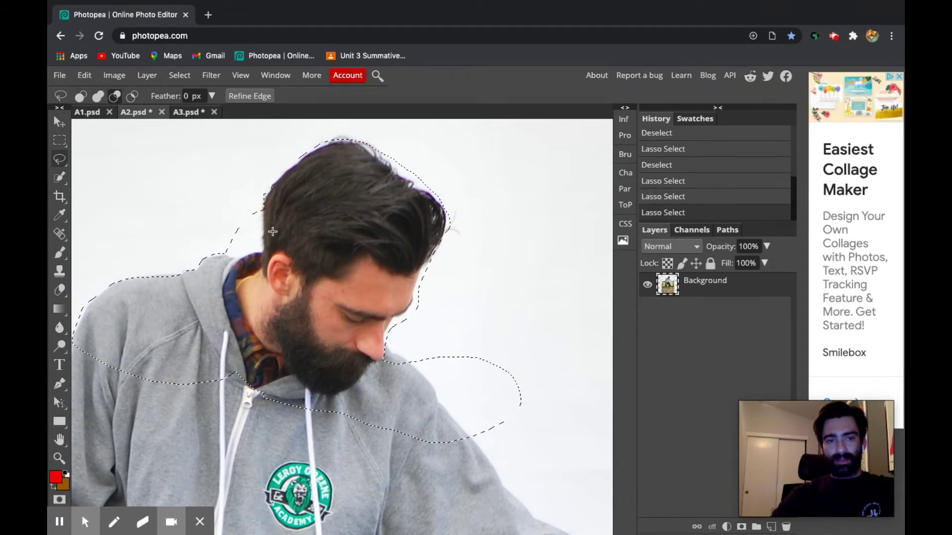
{"action": "mouse_move", "coordinate": [263, 252]}
{"action": "left_mouse_down"}
{"action": "mouse_move", "coordinate": [254, 246]}
{"action": "mouse_move", "coordinate": [261, 190]}
{"action": "mouse_move", "coordinate": [219, 233]}
{"action": "mouse_move", "coordinate": [218, 254]}
{"action": "mouse_move", "coordinate": [263, 250]}
{"action": "left_mouse_up"}
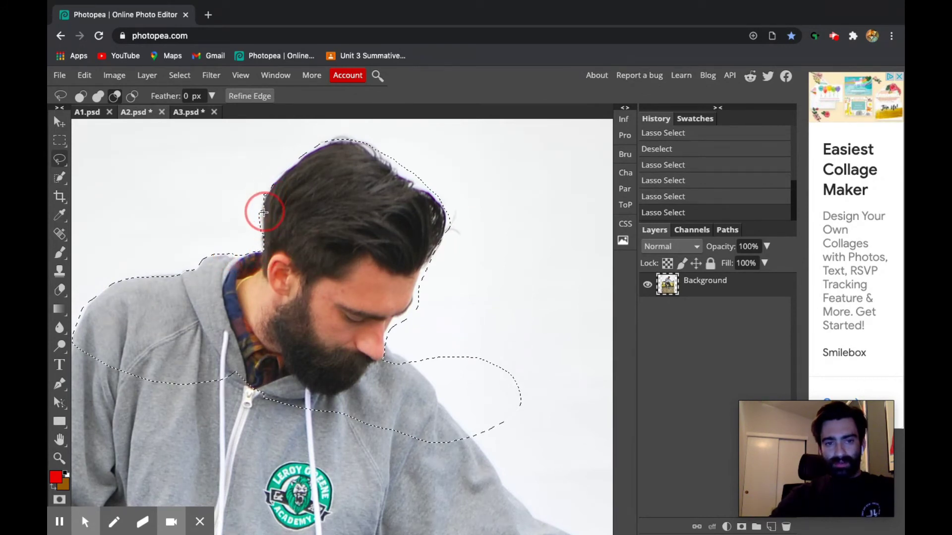
{"action": "mouse_move", "coordinate": [263, 243]}
{"action": "left_mouse_down"}
{"action": "mouse_move", "coordinate": [251, 238]}
{"action": "mouse_move", "coordinate": [251, 202]}
{"action": "mouse_move", "coordinate": [259, 187]}
{"action": "mouse_move", "coordinate": [282, 197]}
{"action": "left_mouse_up"}
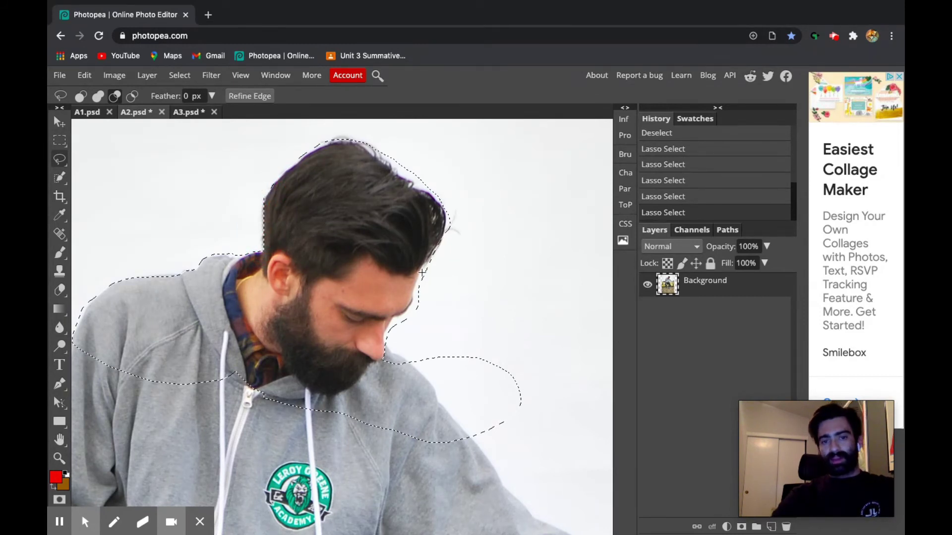
{"action": "mouse_move", "coordinate": [413, 317]}
{"action": "left_mouse_down"}
{"action": "mouse_move", "coordinate": [393, 323]}
{"action": "mouse_move", "coordinate": [385, 340]}
{"action": "mouse_move", "coordinate": [419, 317]}
{"action": "left_mouse_up"}
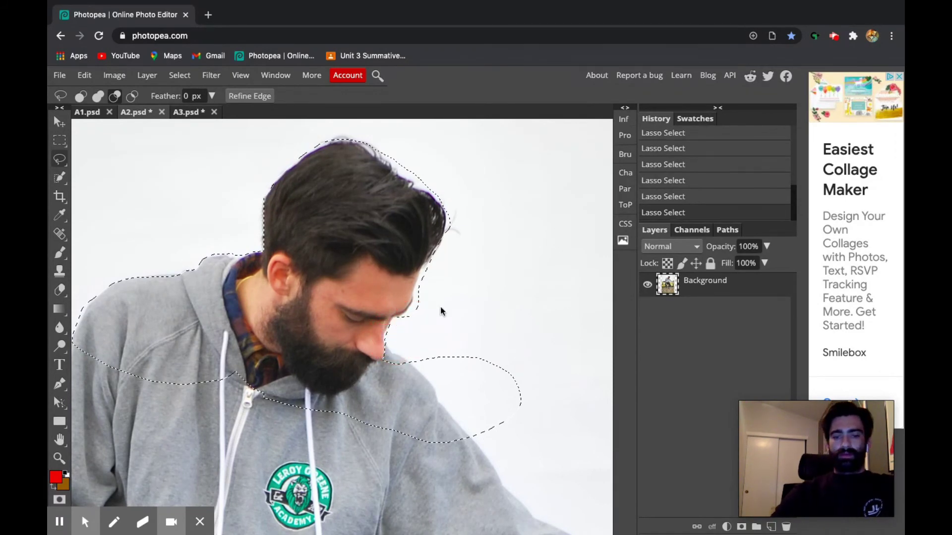
- Subtract the background loop above the shoulder of the outstretched arm from the lasso selection
{"action": "key", "text": "ctrl+minus"}
{"action": "scroll", "coordinate": [442, 338], "scroll_direction": "down", "scroll_amount": 3}
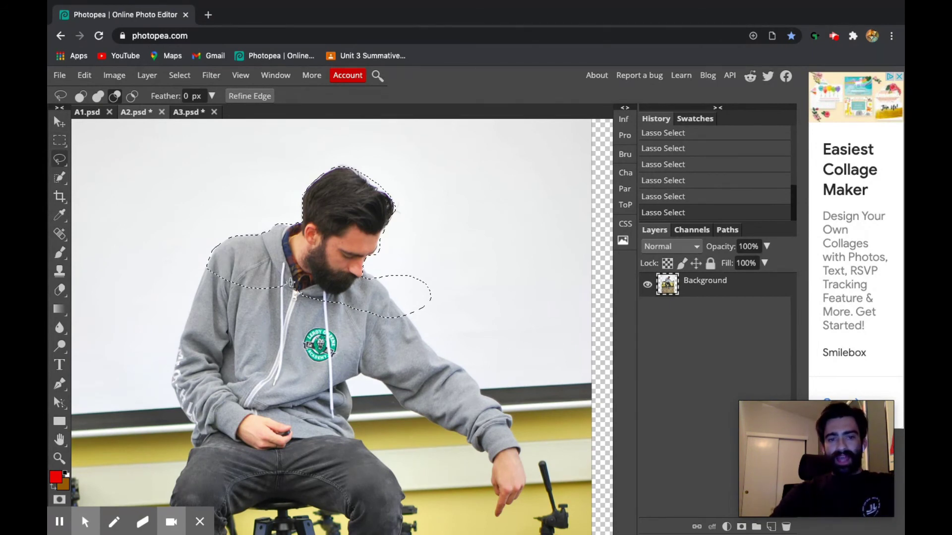
{"action": "mouse_move", "coordinate": [376, 277]}
{"action": "left_mouse_down"}
{"action": "mouse_move", "coordinate": [411, 322]}
{"action": "mouse_move", "coordinate": [436, 292]}
{"action": "mouse_move", "coordinate": [425, 275]}
{"action": "mouse_move", "coordinate": [367, 274]}
{"action": "left_mouse_up"}
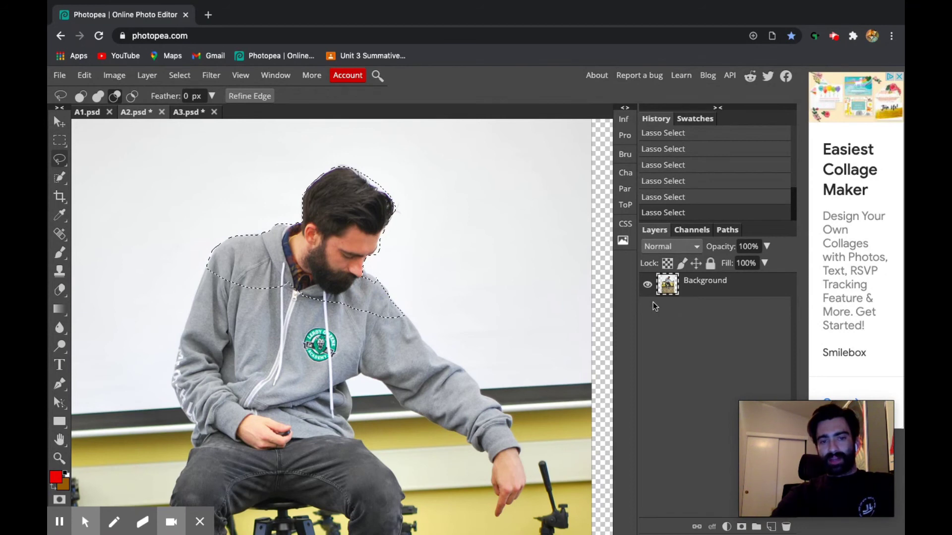
- Try cutting the selected head and shoulders and pasting them onto a new layer, and undo both actions
{"action": "key", "text": "Delete"}
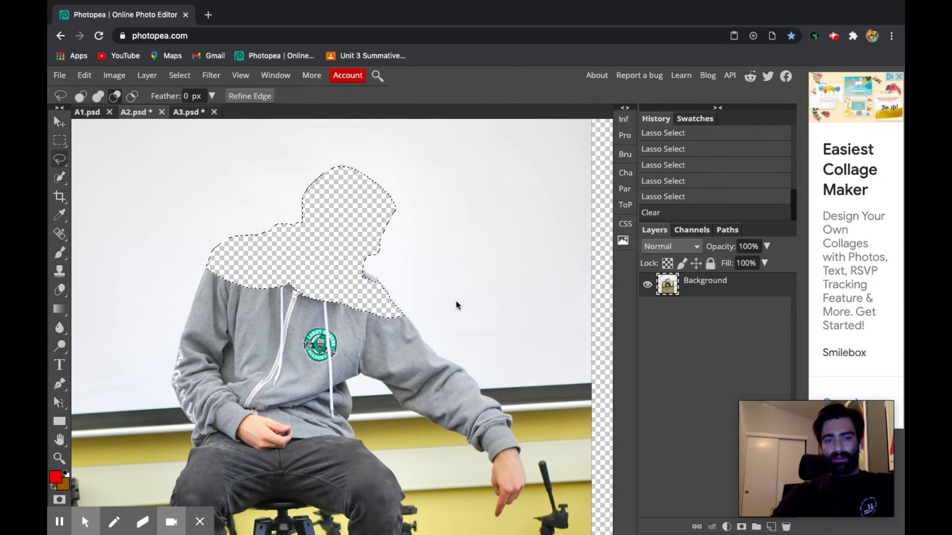
{"action": "key", "text": "ctrl+v"}
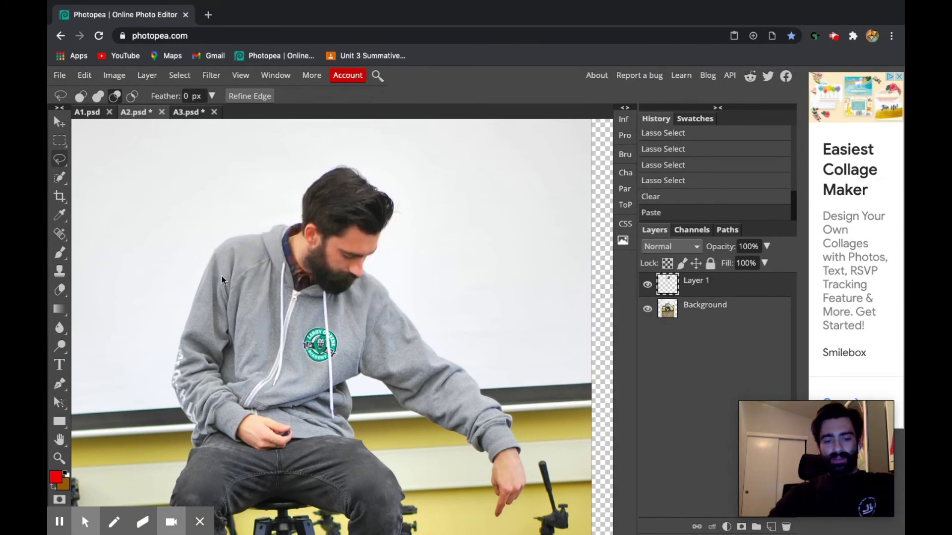
{"action": "key", "text": "ctrl+z"}
{"action": "key", "text": "ctrl+z"}
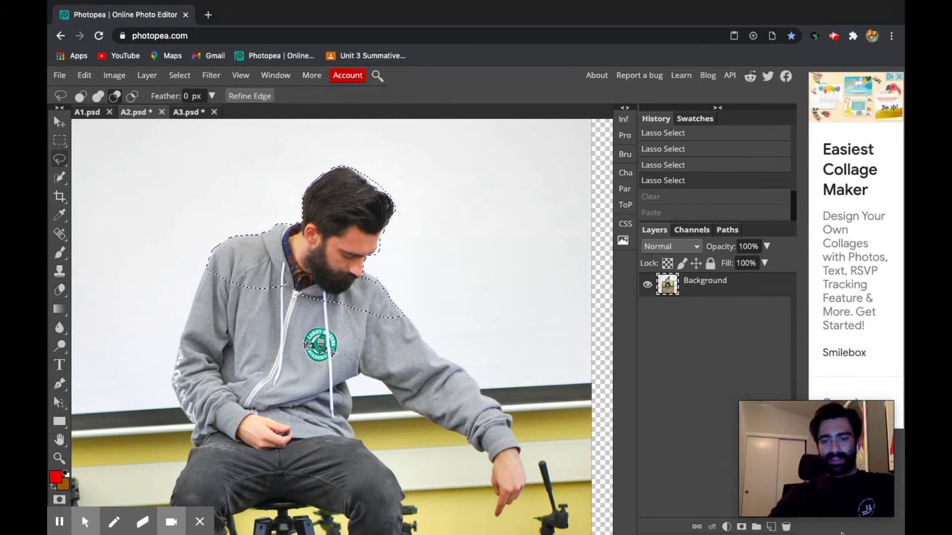
- Add a Black & White adjustment layer limited to the selected head and shoulders
{"action": "left_click", "coordinate": [727, 527]}
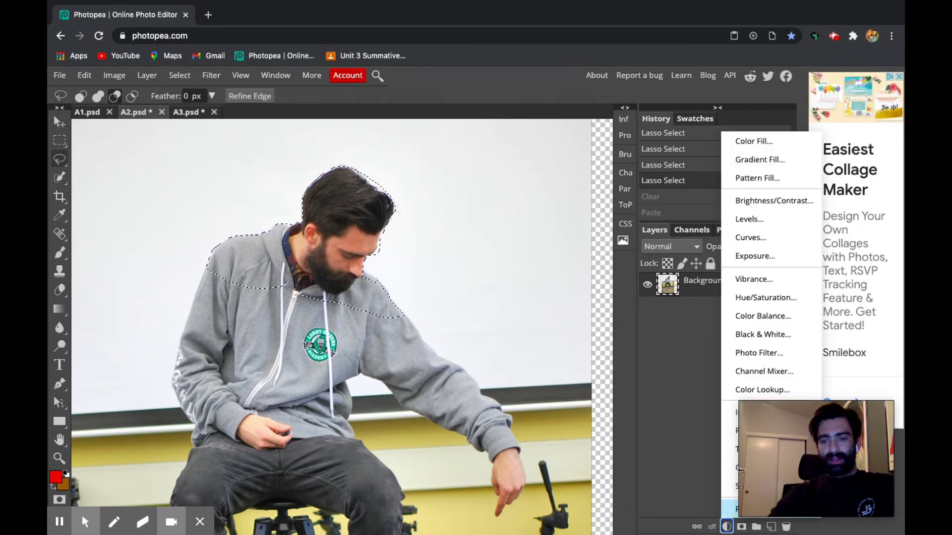
{"action": "left_click", "coordinate": [763, 335]}
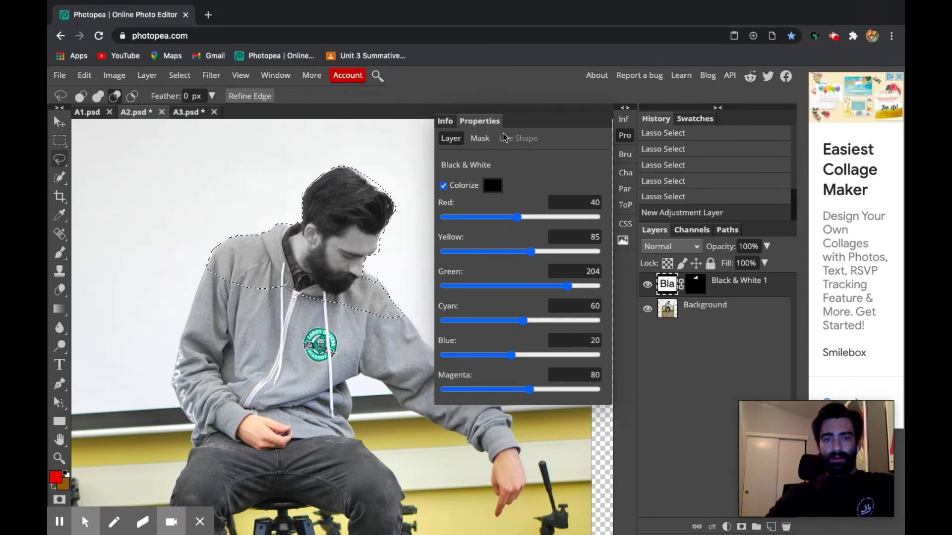
{"action": "left_click", "coordinate": [626, 137]}
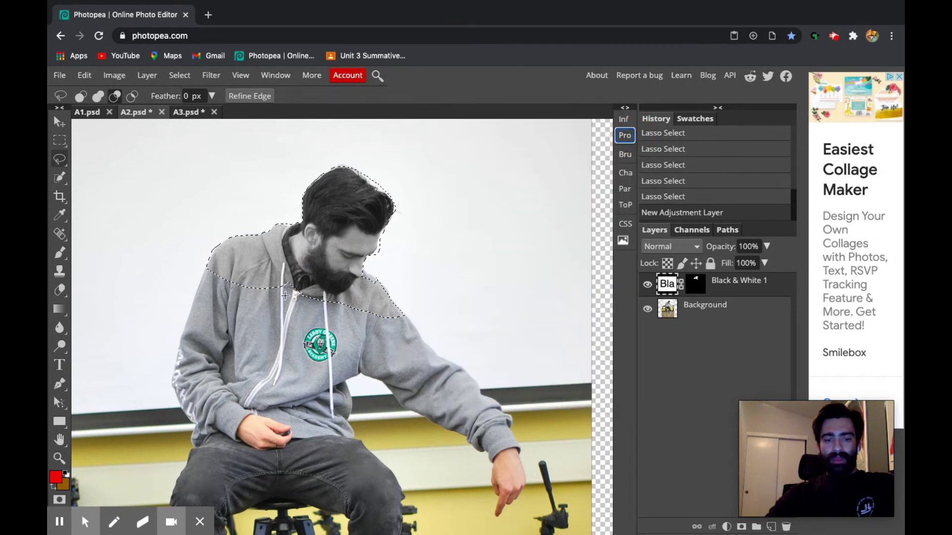
- Copy the selected head and shoulders from the Background layer of A2.psd and paste them into A1.psd
{"action": "key", "text": "ctrl+j"}
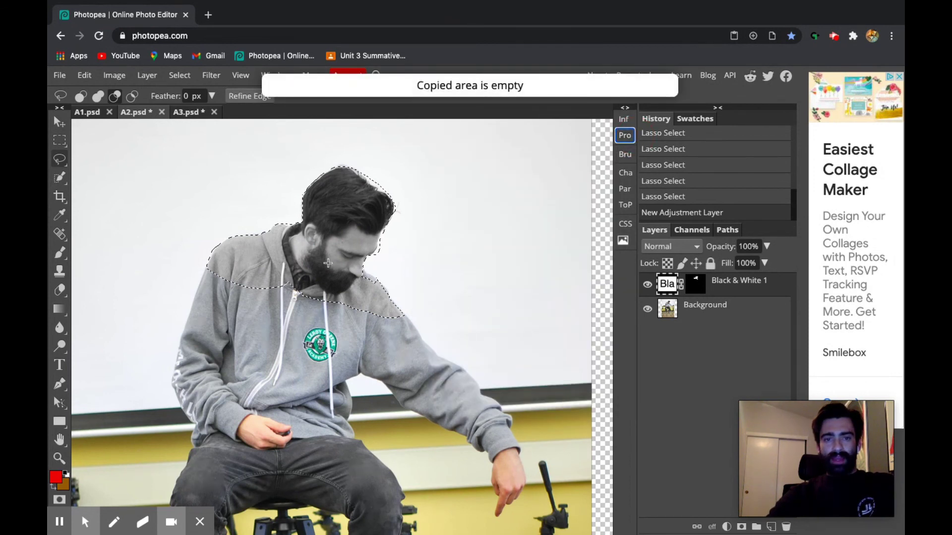
{"action": "left_click", "coordinate": [734, 312]}
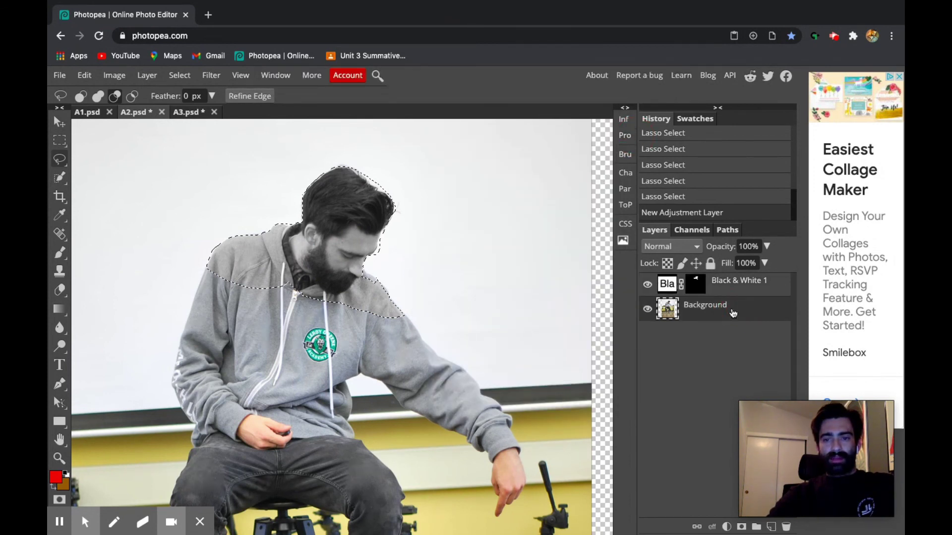
{"action": "key", "text": "ctrl+c"}
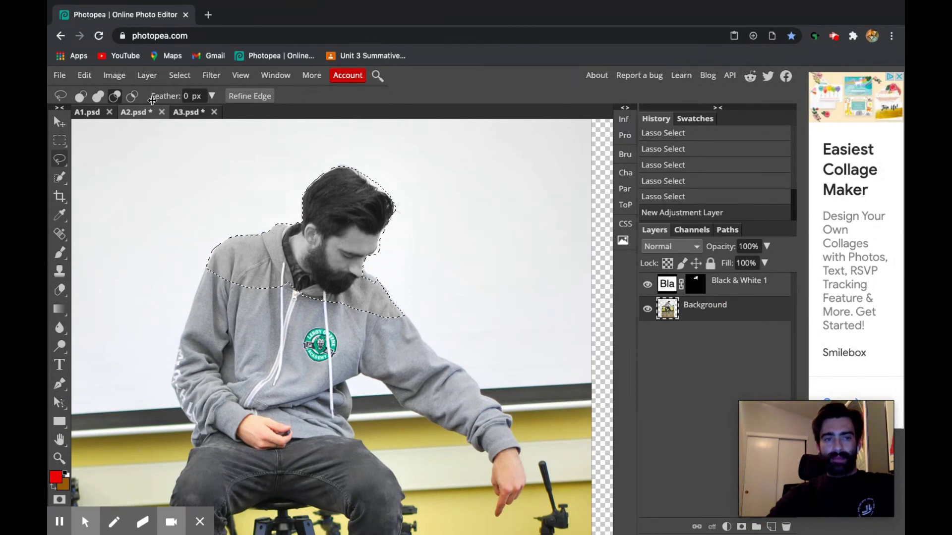
{"action": "left_click", "coordinate": [96, 113]}
{"action": "key", "text": "ctrl+v"}
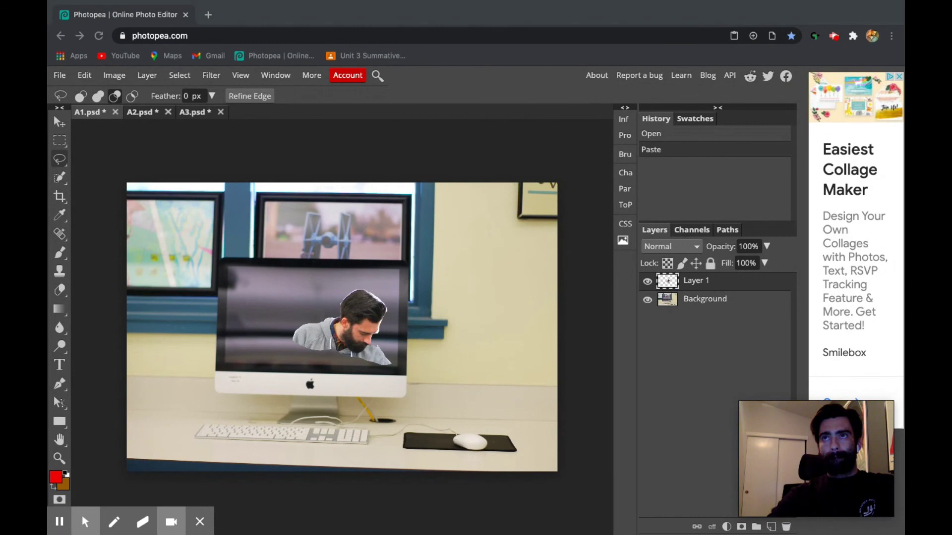
{"action": "left_click", "coordinate": [831, 37]}
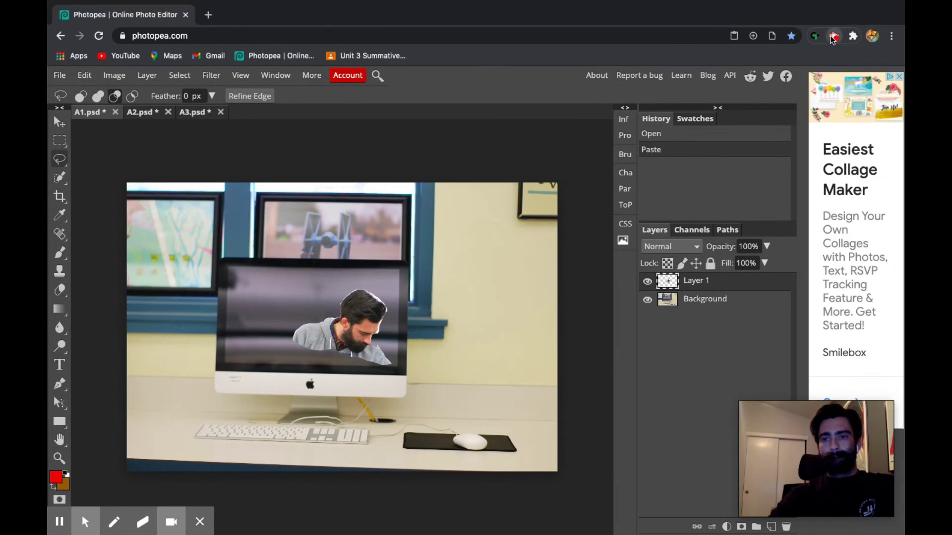